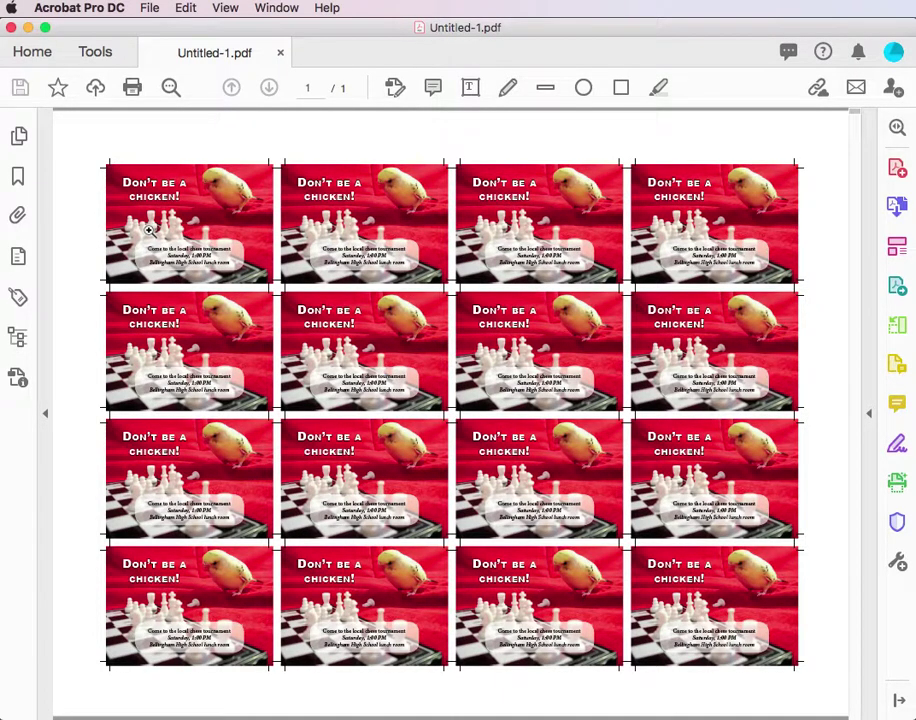
Step: Examine the crop marks and bleeds across the top row of postcards on the imposed sheet, then return to the full page
{"action": "left_click", "coordinate": [148, 229]}
{"action": "left_click", "coordinate": [258, 307]}
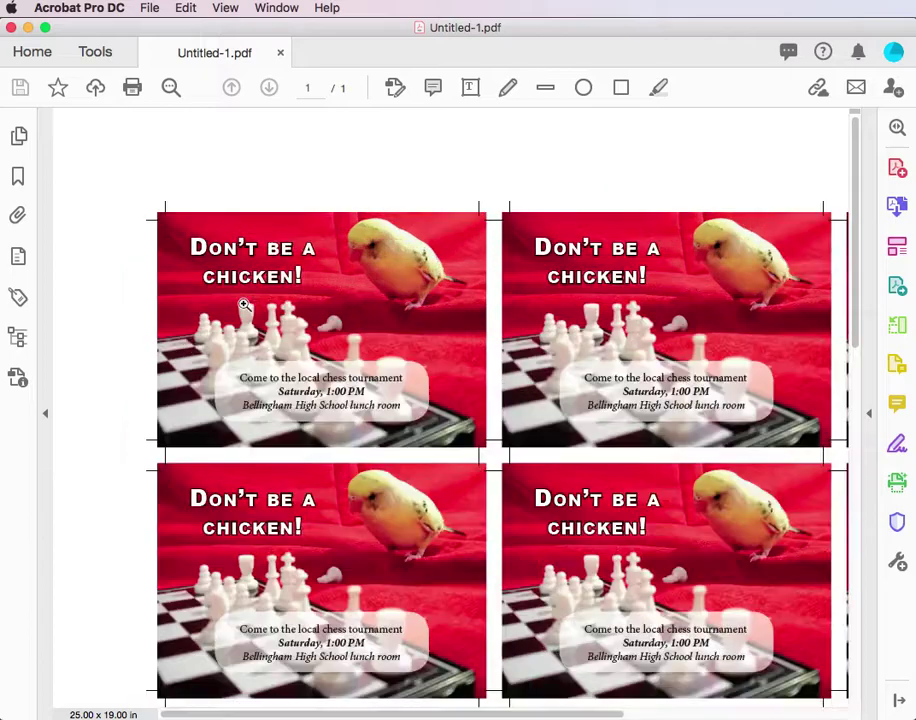
{"action": "left_click", "coordinate": [420, 385]}
{"action": "left_click", "coordinate": [466, 410]}
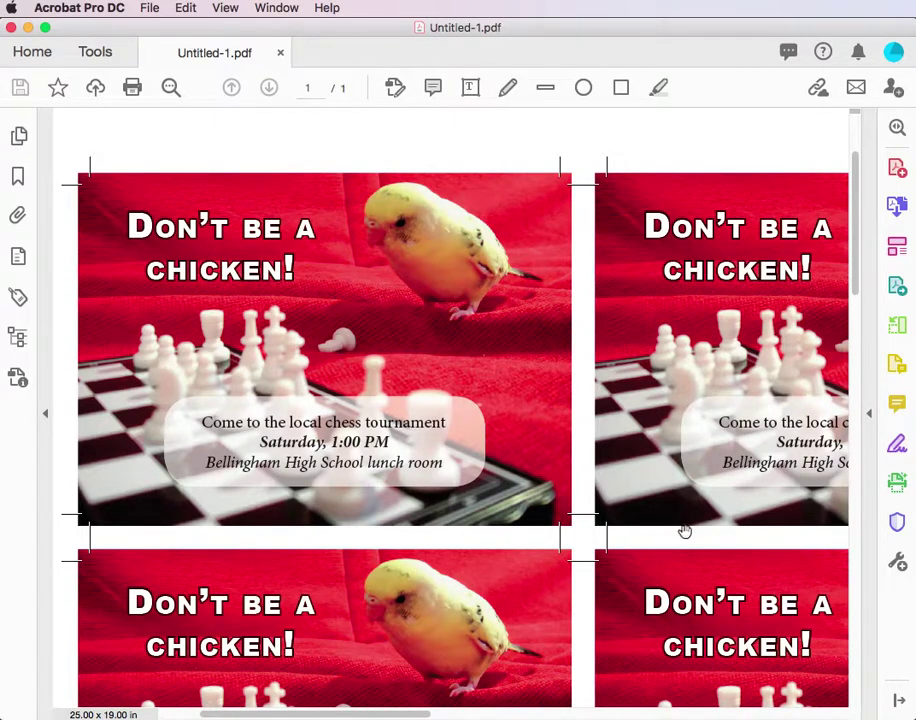
{"action": "left_click_drag", "start_coordinate": [688, 532], "coordinate": [440, 491]}
{"action": "left_click_drag", "start_coordinate": [660, 504], "coordinate": [386, 531]}
{"action": "left_click_drag", "start_coordinate": [574, 497], "coordinate": [419, 497]}
{"action": "left_click_drag", "start_coordinate": [526, 492], "coordinate": [438, 493]}
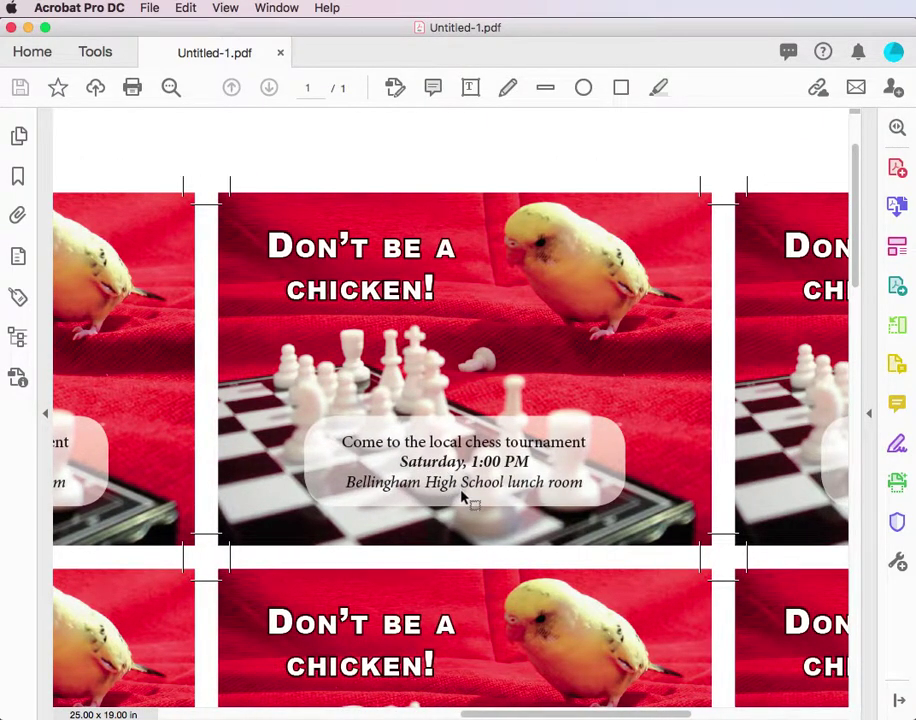
{"action": "key", "text": "super+0"}
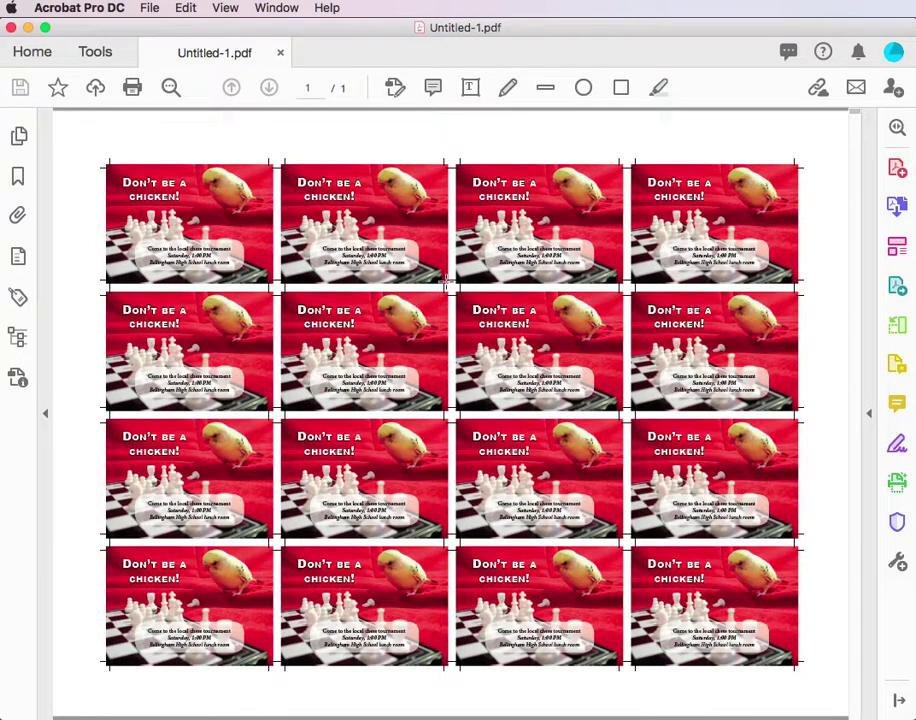
Step: Inspect the gutters and crop marks between the first and second postcard rows, finishing with the whole sheet in view
{"action": "left_click_drag", "start_coordinate": [685, 284], "coordinate": [401, 346]}
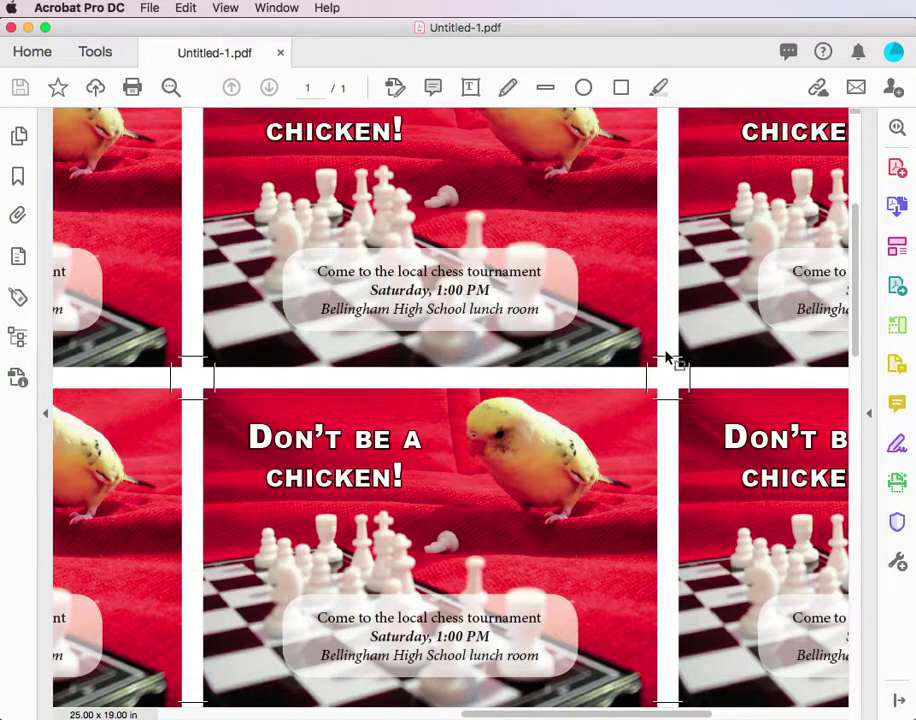
{"action": "key", "text": "super+space"}
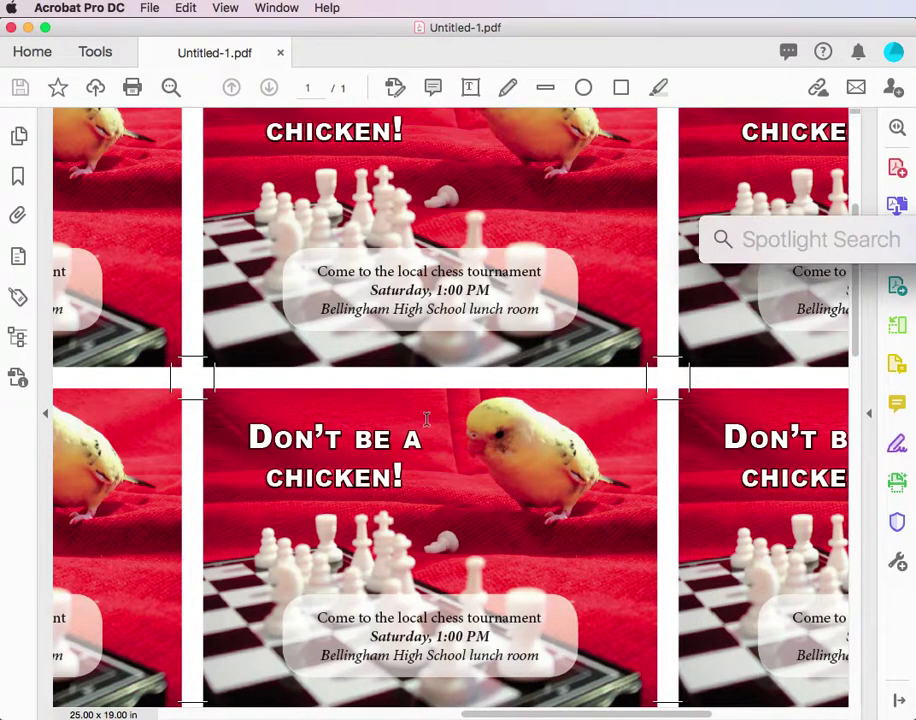
{"action": "left_click", "coordinate": [425, 417]}
{"action": "left_click", "coordinate": [331, 382]}
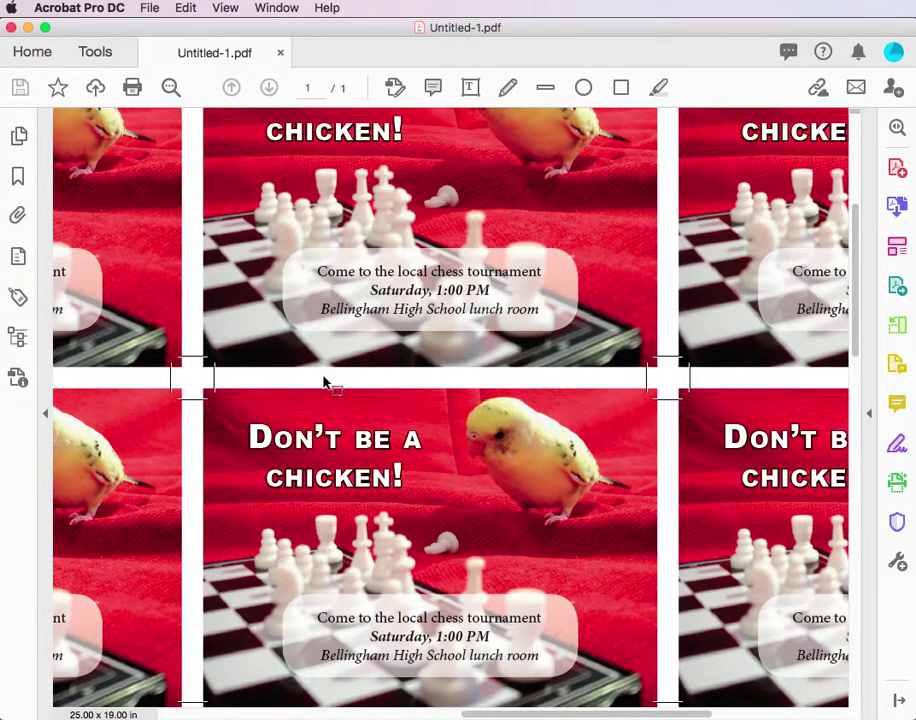
{"action": "key", "text": "super+0"}
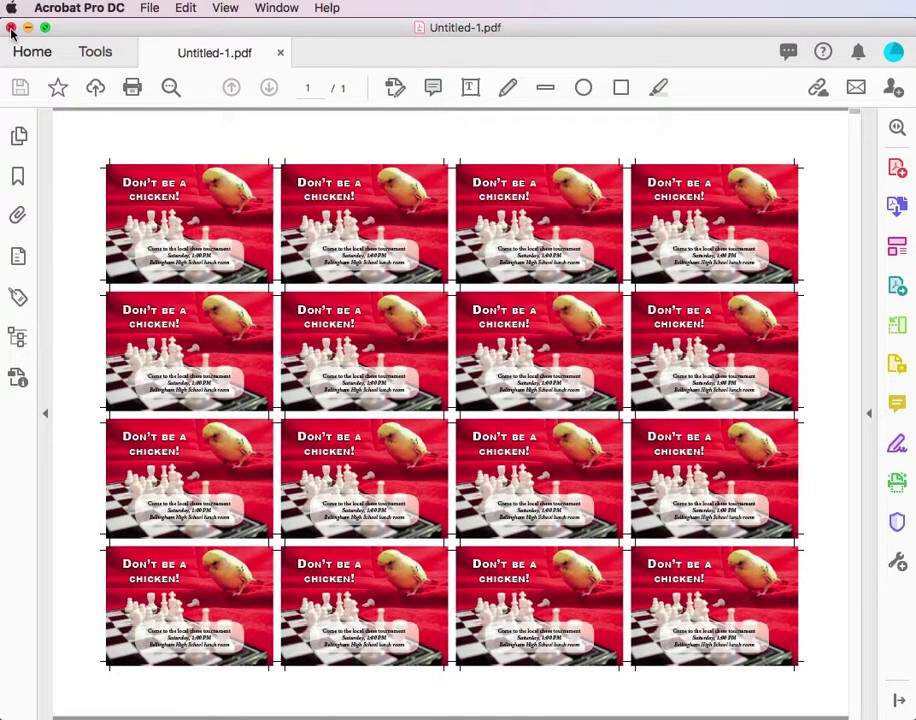
Step: Hide Acrobat and open postcard-demo.indd from the postcard-demo Folder in InDesign, with the folder shown as icons
{"action": "left_click", "coordinate": [78, 9]}
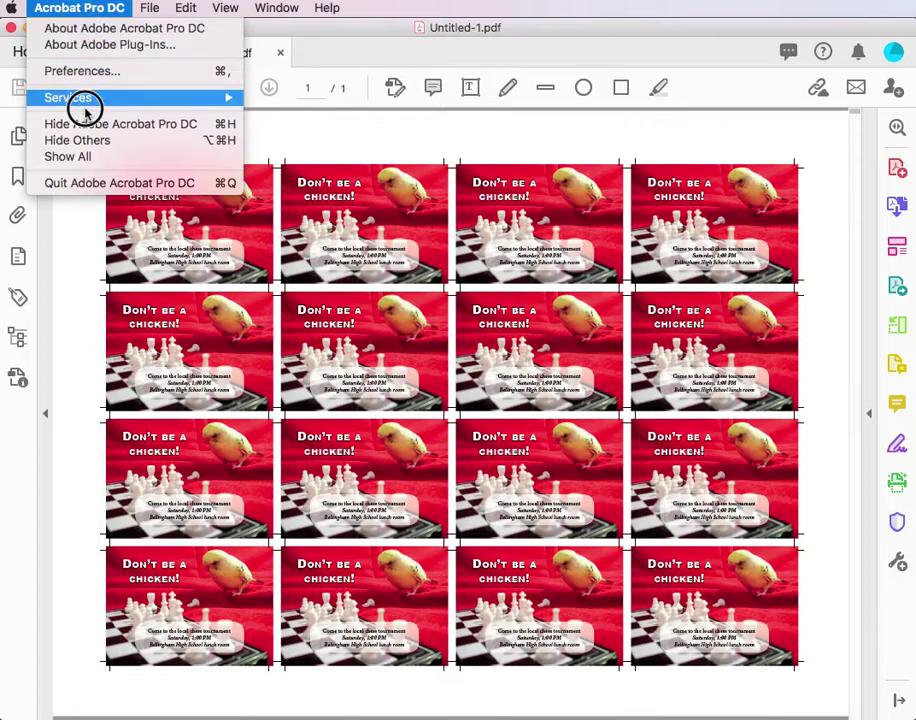
{"action": "left_click", "coordinate": [90, 124]}
{"action": "left_click", "coordinate": [348, 41]}
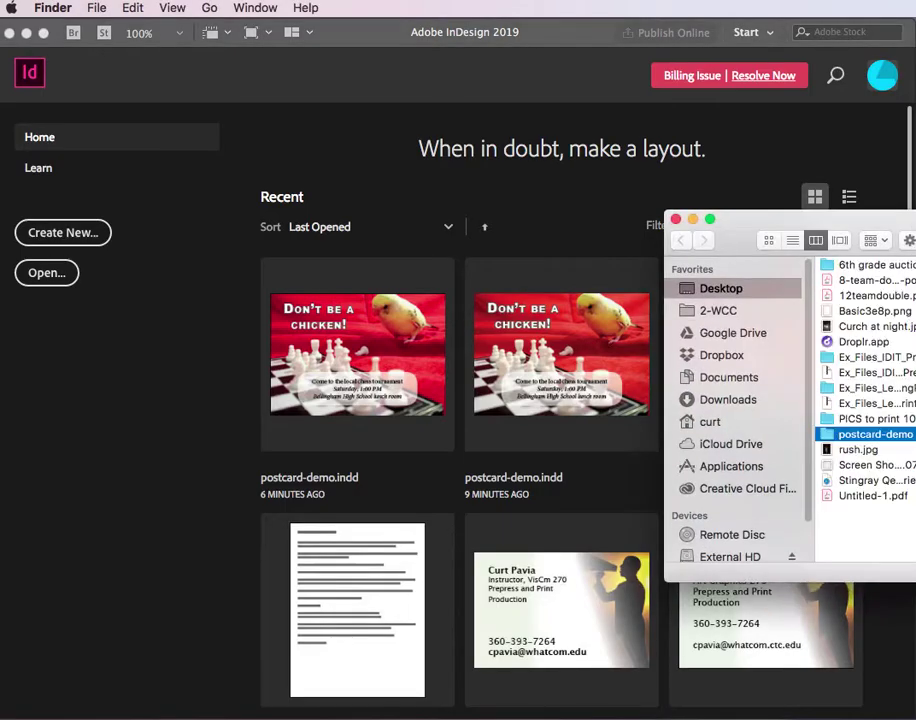
{"action": "left_click_drag", "start_coordinate": [905, 220], "coordinate": [607, 166]}
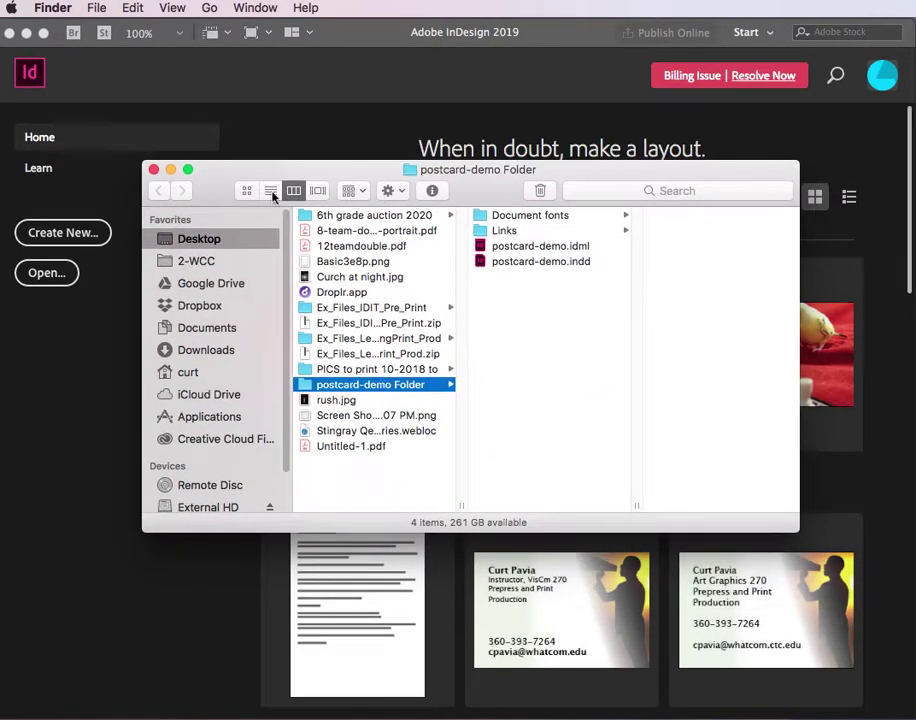
{"action": "left_click", "coordinate": [247, 192]}
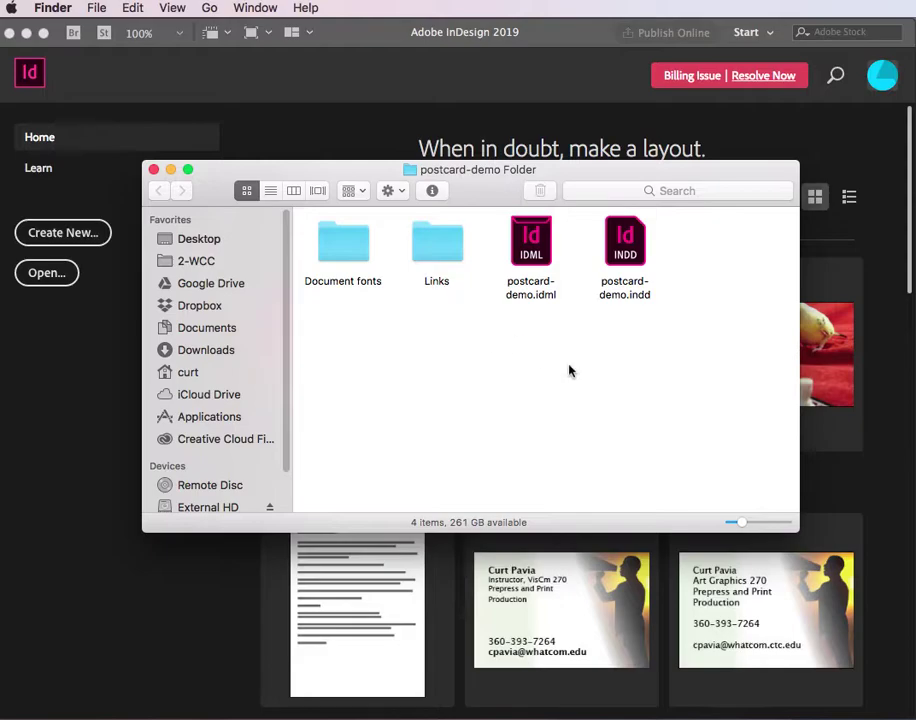
{"action": "double_click", "coordinate": [622, 254]}
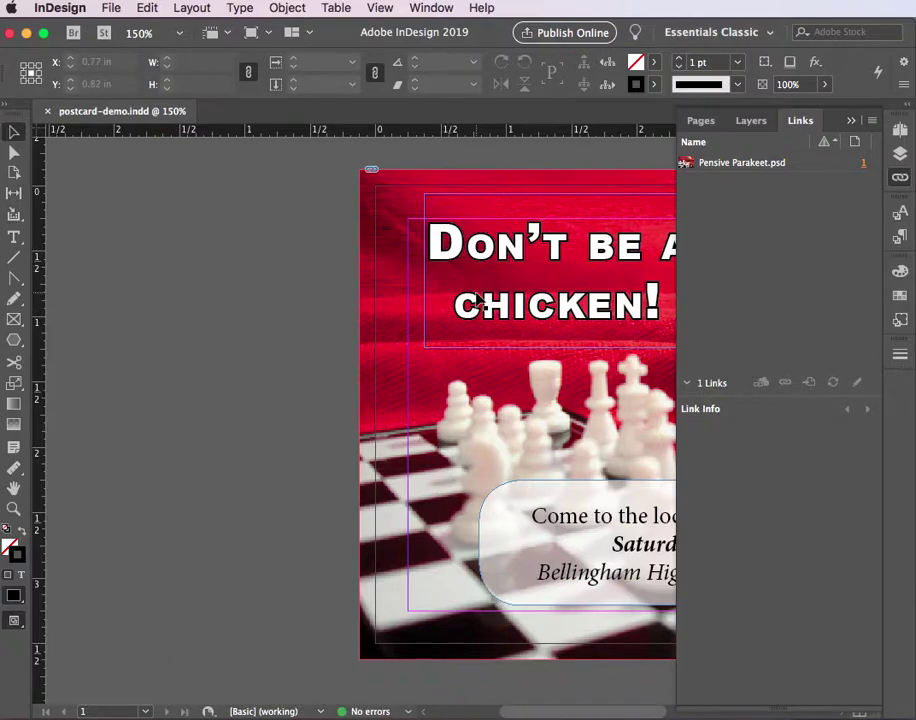
Step: Fit the postcard in the window and show its page thumbnails in a narrower panel
{"action": "key", "text": "super+0"}
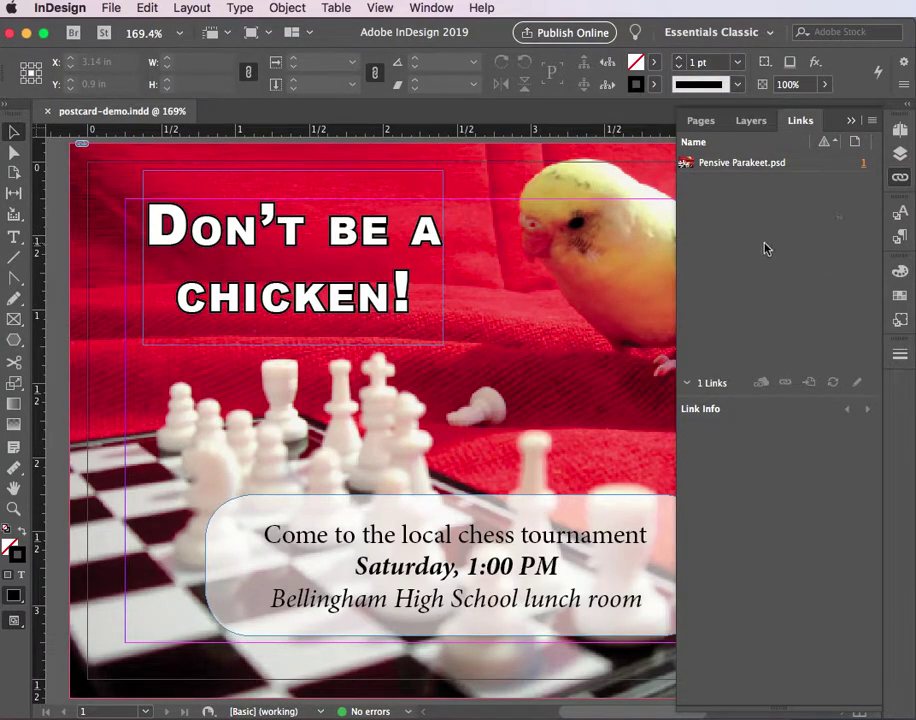
{"action": "key", "text": "super+minus"}
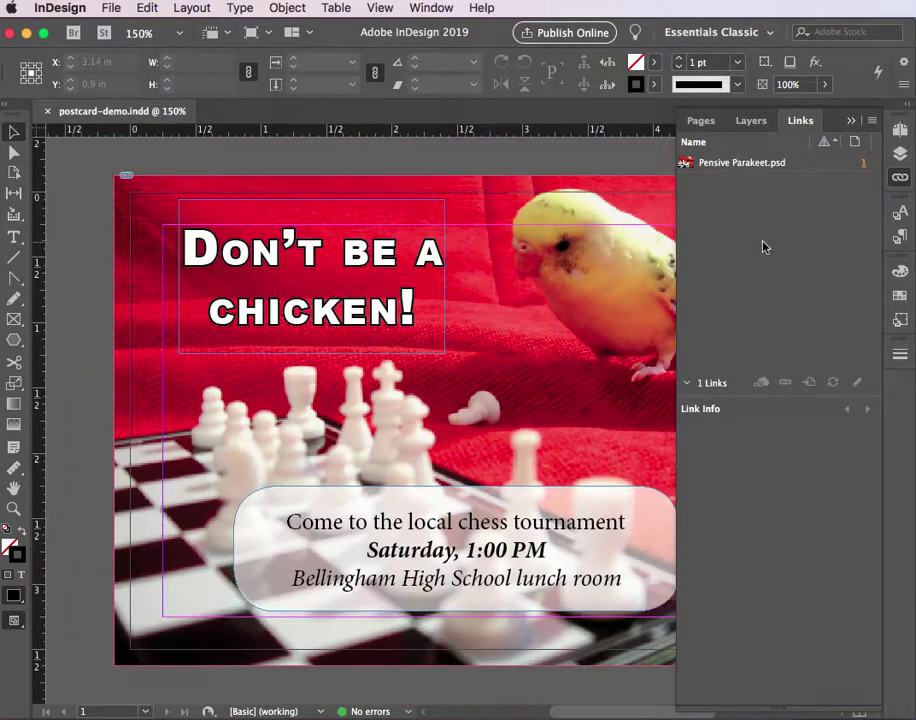
{"action": "left_click", "coordinate": [700, 121]}
{"action": "left_click_drag", "start_coordinate": [676, 176], "coordinate": [800, 168]}
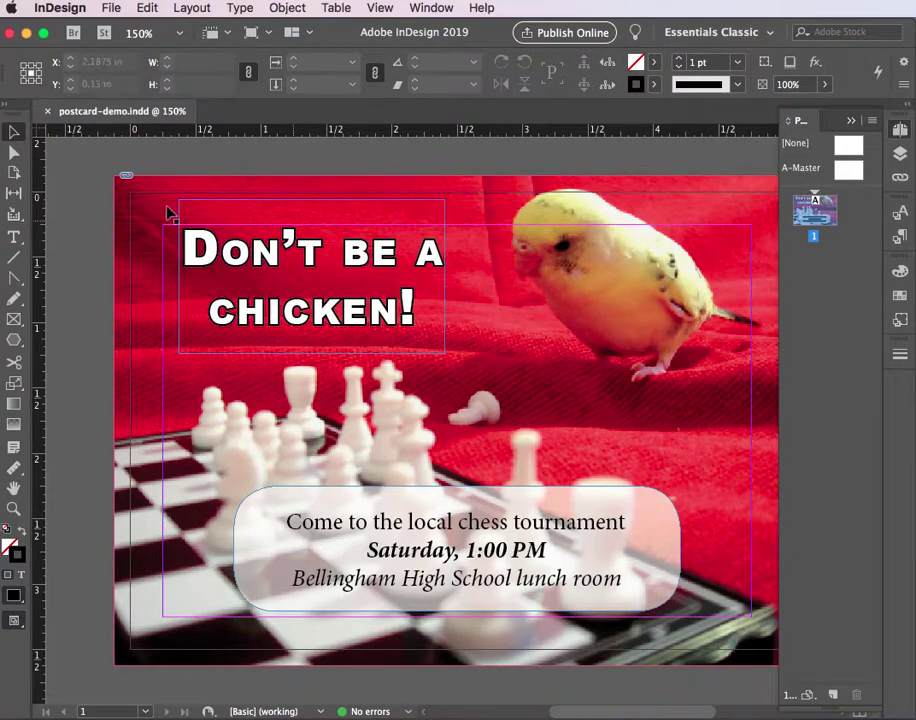
{"action": "left_click", "coordinate": [56, 211]}
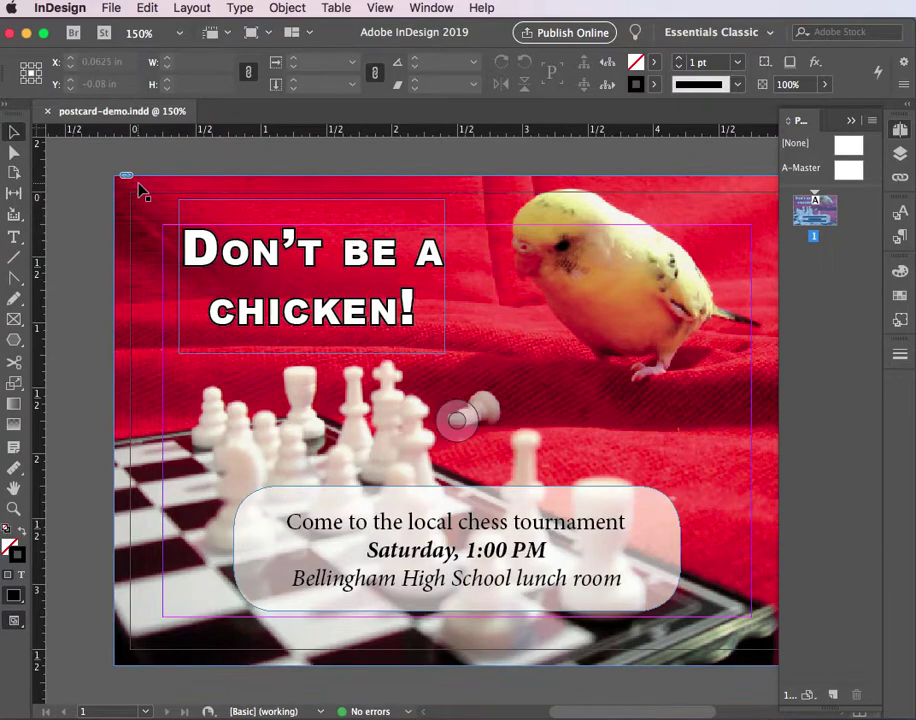
Step: Review the postcard's page size, margins and bleed in Document Setup without changing anything
{"action": "key", "text": "super+alt+p"}
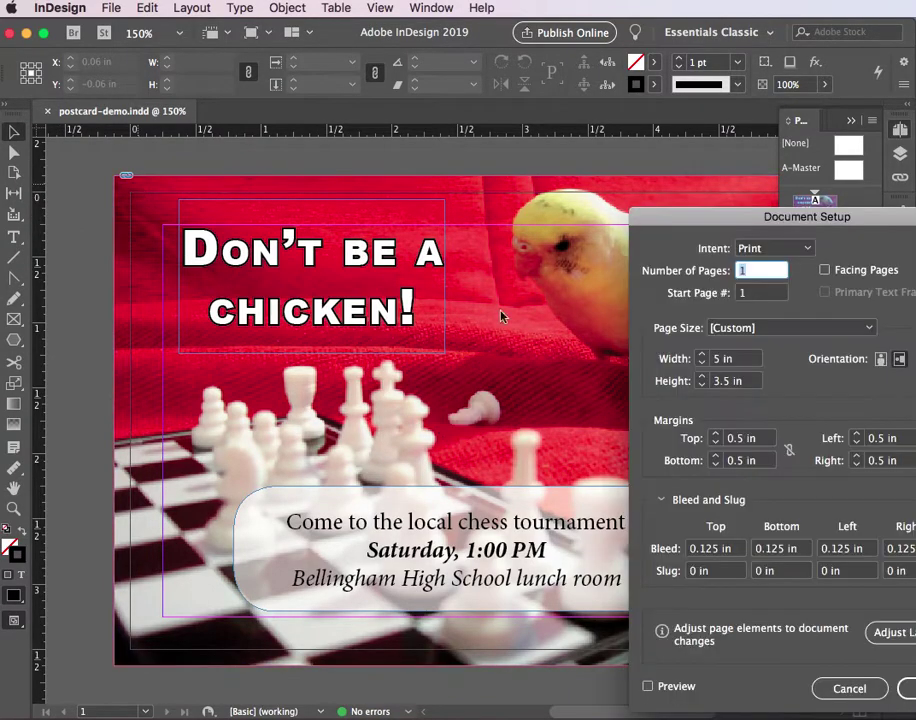
{"action": "left_click_drag", "start_coordinate": [700, 215], "coordinate": [337, 171]}
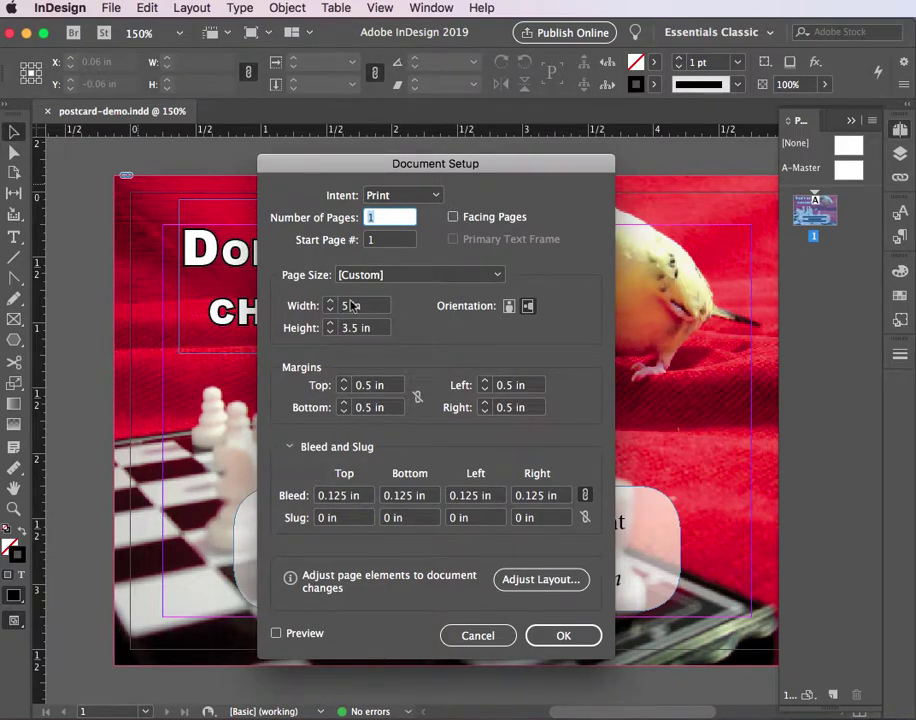
{"action": "left_click", "coordinate": [478, 636]}
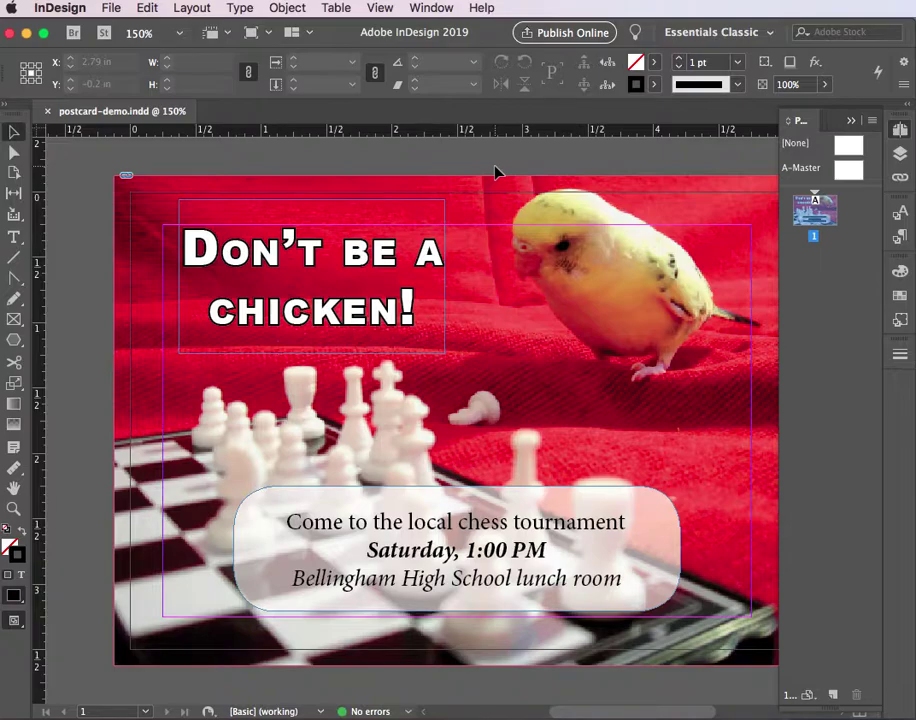
Step: Switch to Acrobat and examine the first postcard's crop marks and bleed on the imposed sheet
{"action": "key", "text": "super+Tab"}
{"action": "key", "text": "super+Tab"}
{"action": "key", "text": "super+Tab"}
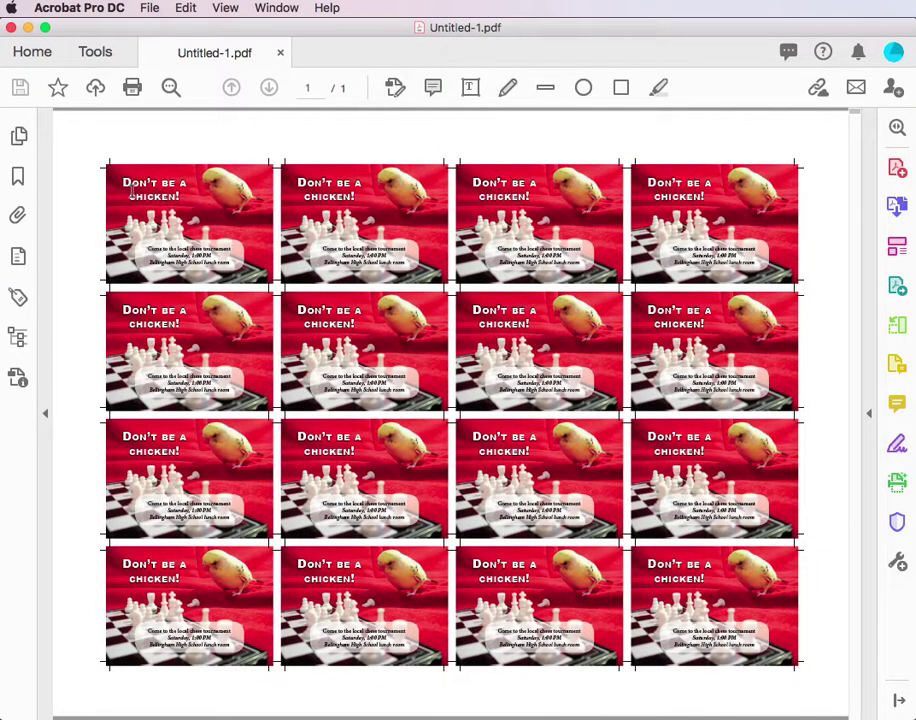
{"action": "left_click_drag", "start_coordinate": [85, 152], "coordinate": [312, 320]}
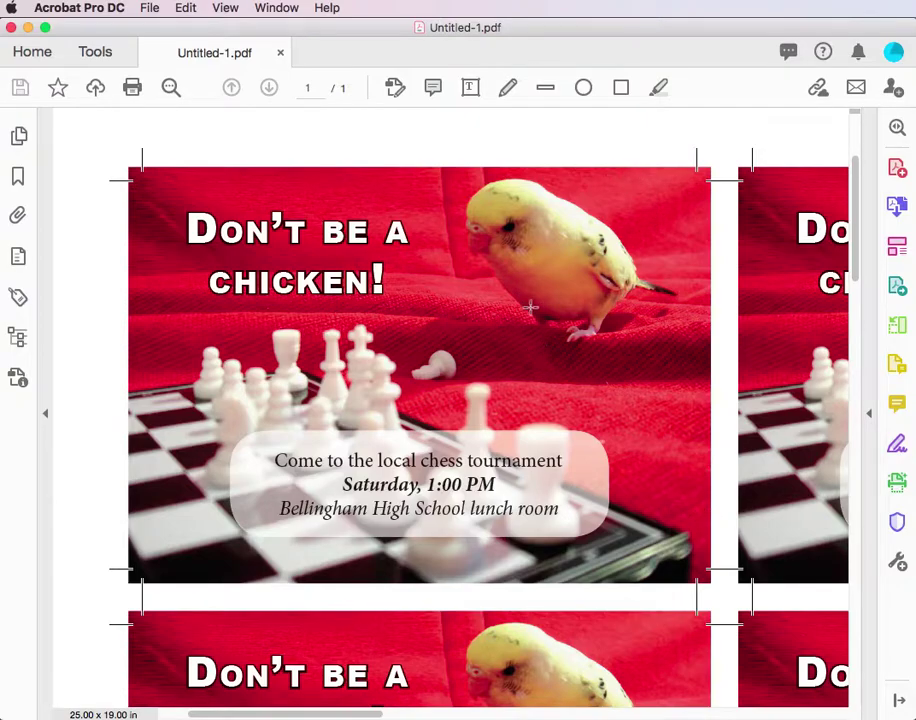
{"action": "key", "text": "super+0"}
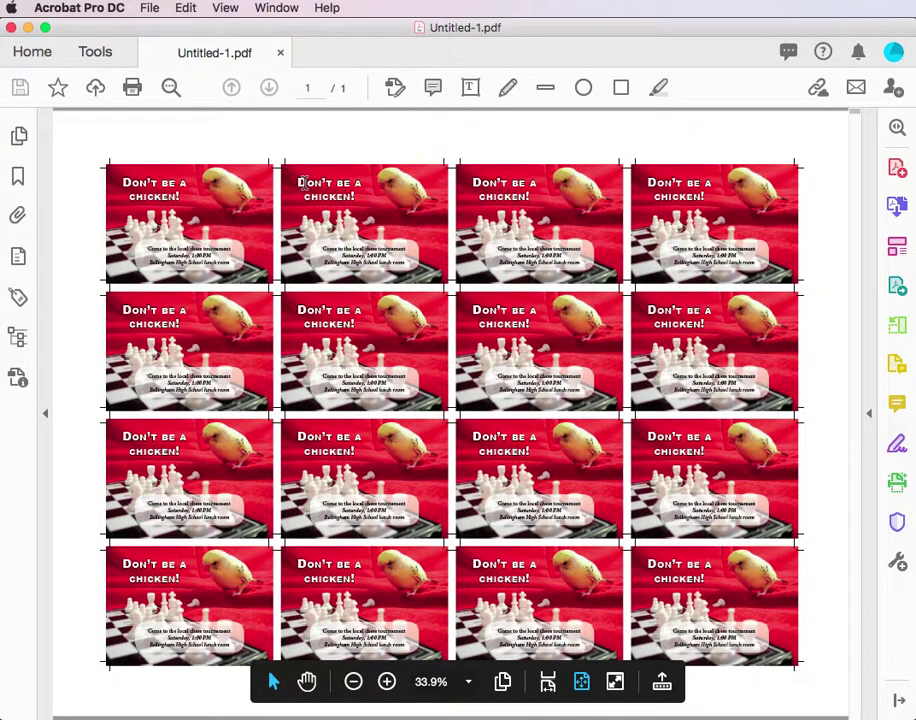
Step: Return to InDesign and start exporting the postcard to the Desktop as postcard-demo-3333.pdf in Adobe PDF (Print) format
{"action": "key", "text": "super+Tab"}
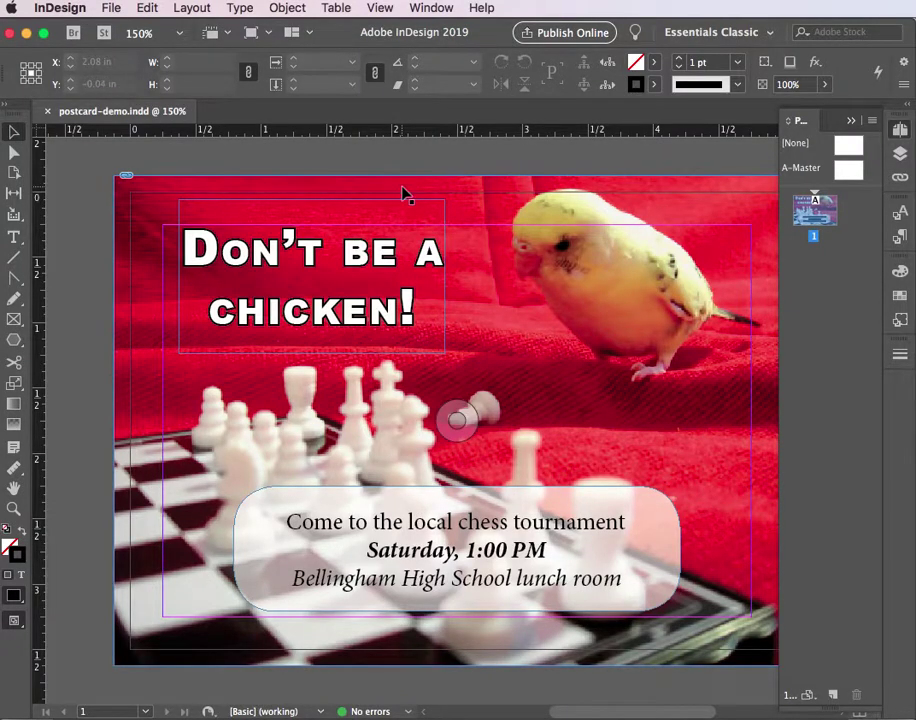
{"action": "left_click", "coordinate": [898, 132]}
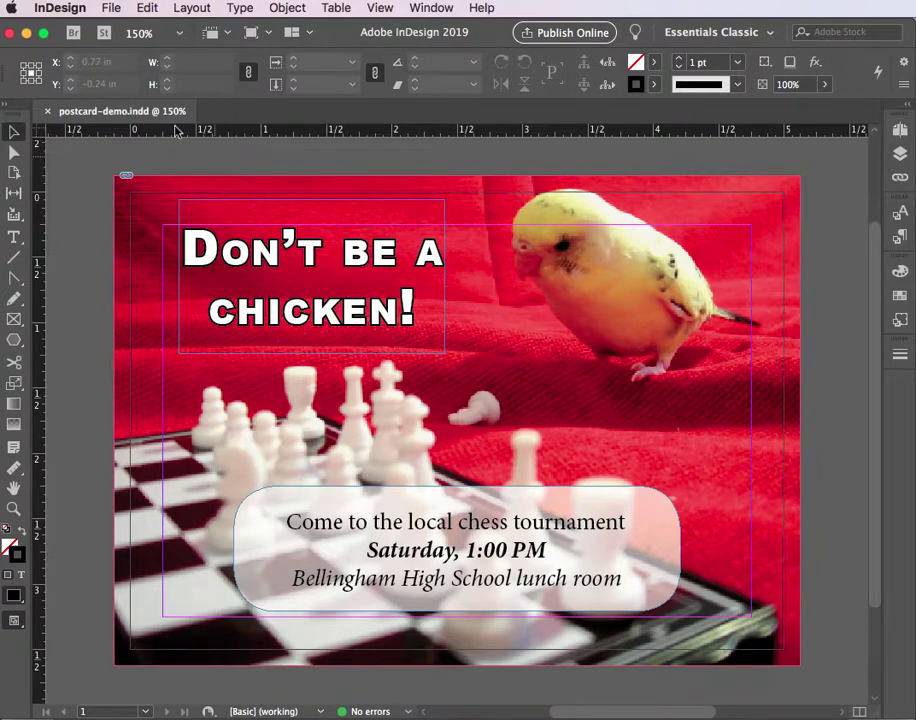
{"action": "left_click", "coordinate": [111, 9]}
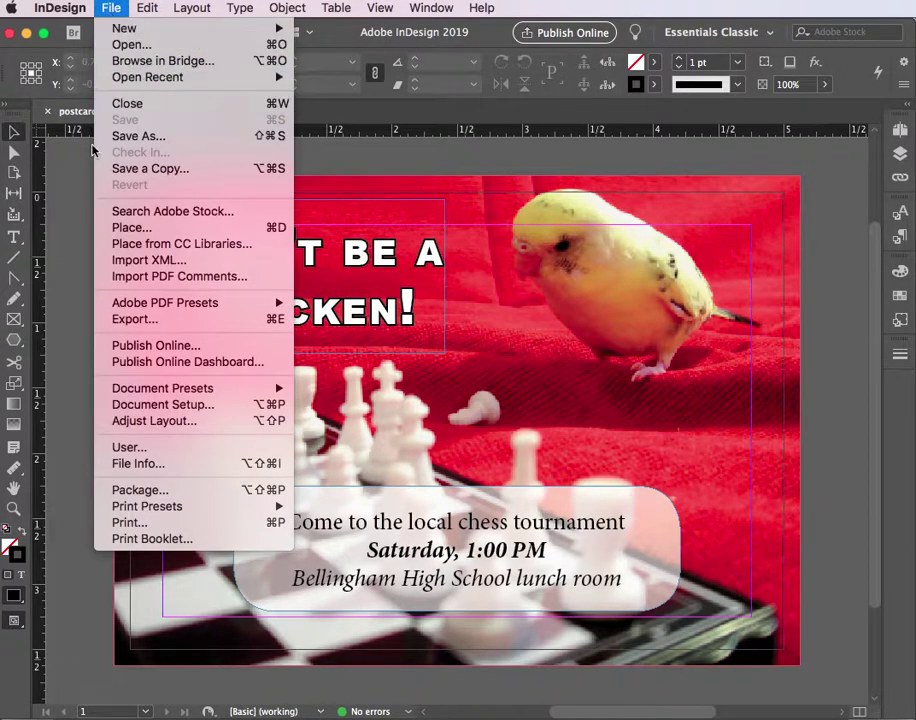
{"action": "left_click", "coordinate": [122, 320]}
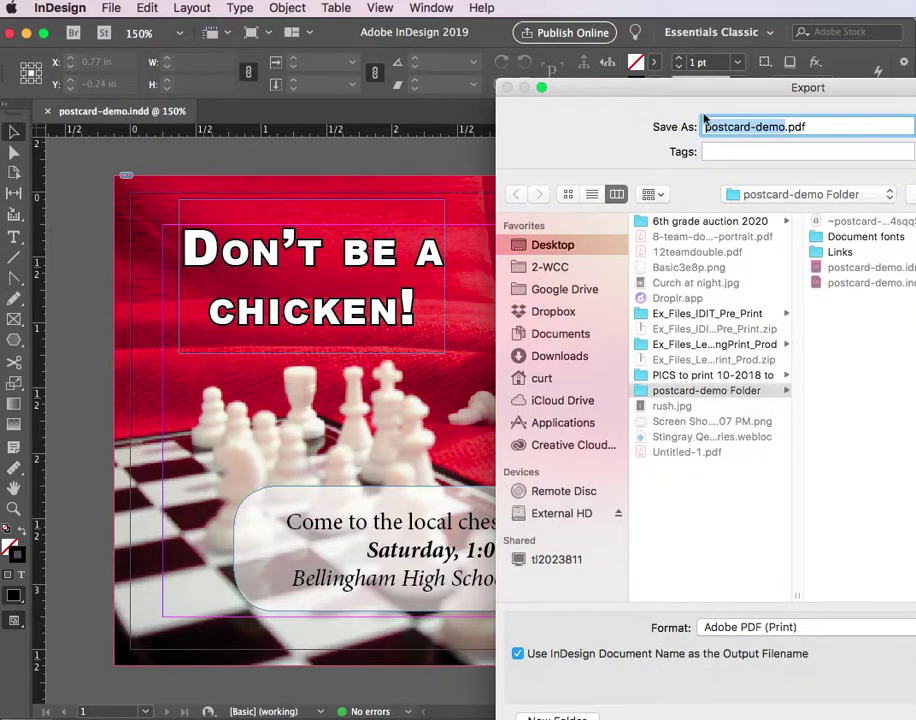
{"action": "left_click_drag", "start_coordinate": [687, 87], "coordinate": [382, 44]}
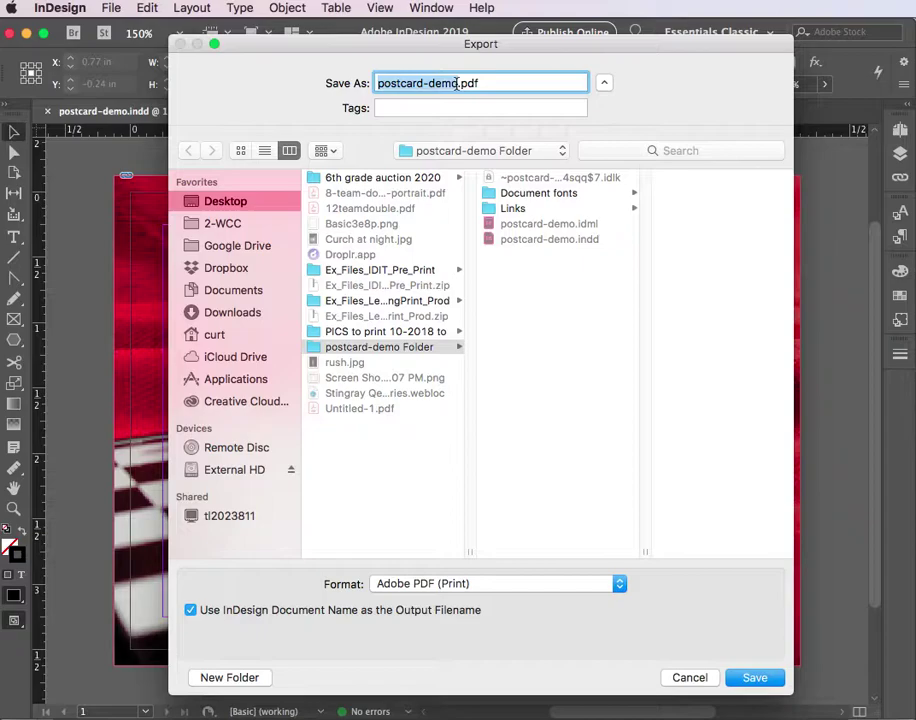
{"action": "left_click", "coordinate": [457, 84]}
{"action": "type", "text": "-3333"}
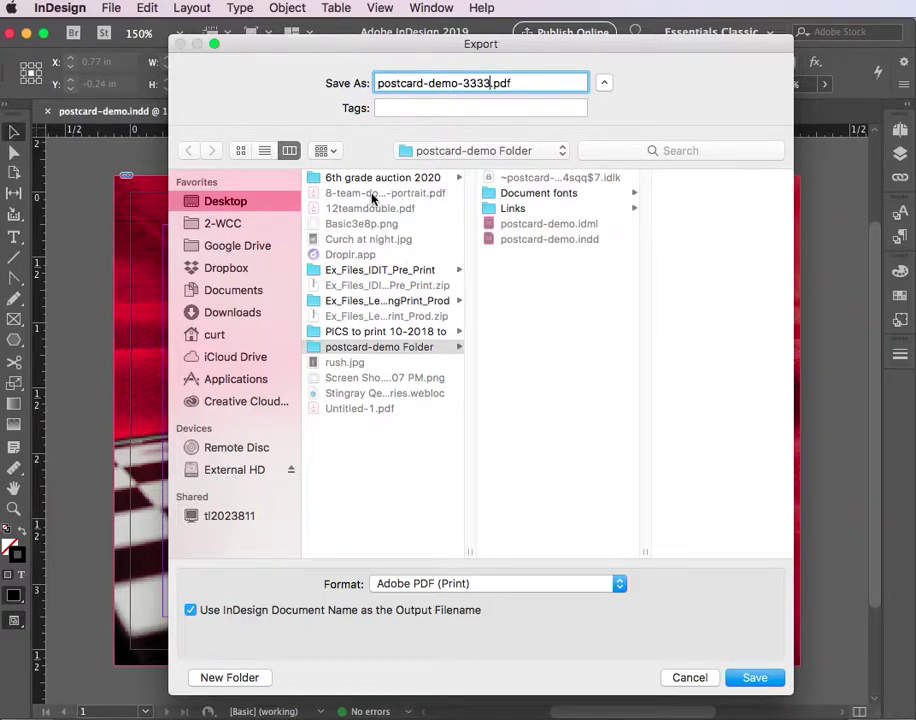
{"action": "key", "text": "super+d"}
{"action": "left_click", "coordinate": [403, 583]}
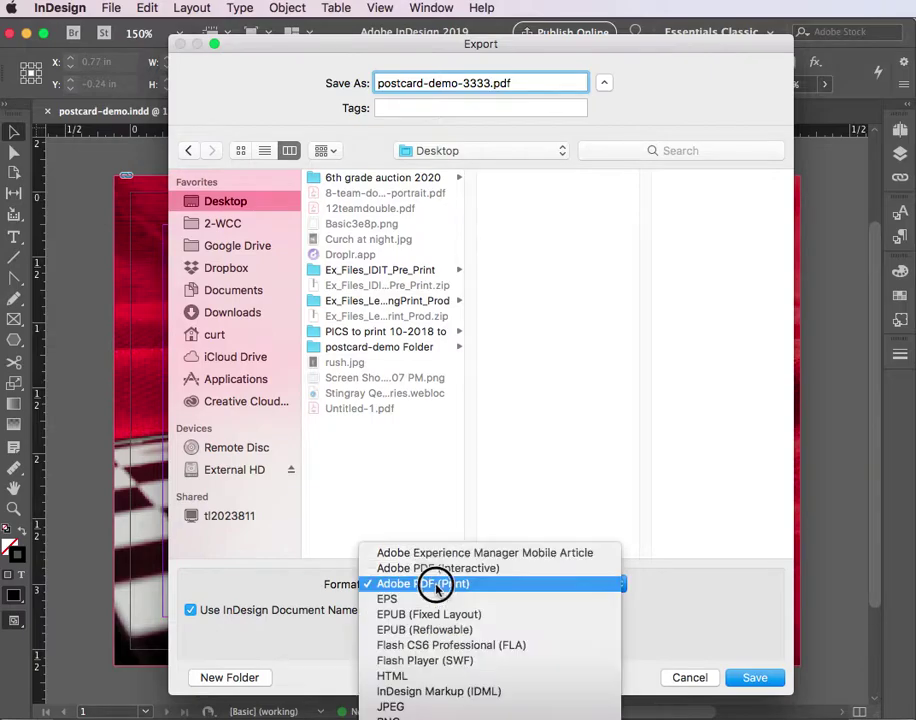
{"action": "left_click", "coordinate": [403, 583]}
{"action": "left_click", "coordinate": [745, 680]}
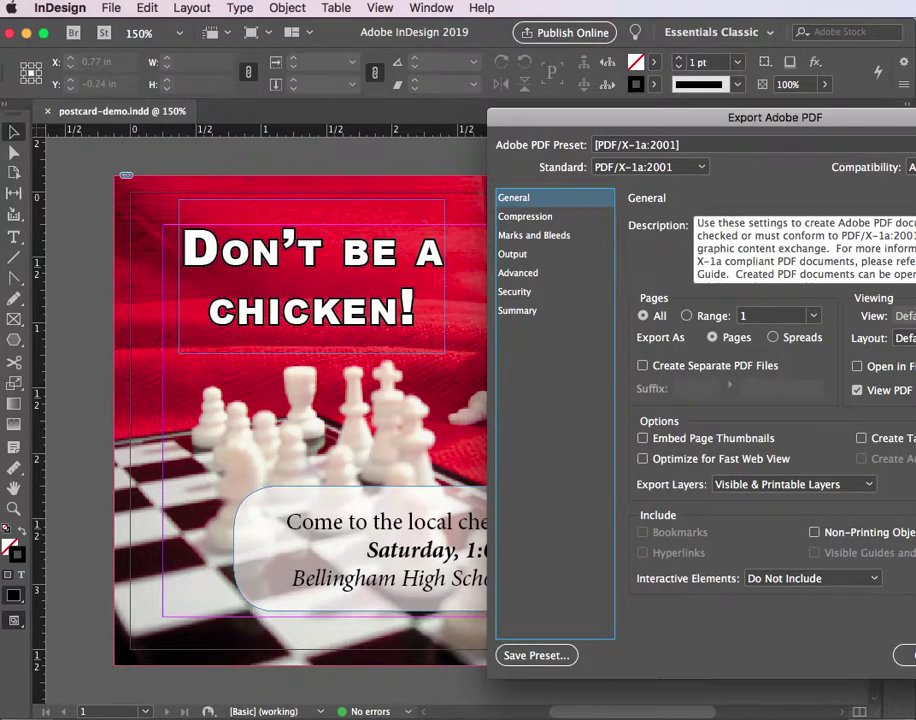
Step: Choose the PDF/X-1a:2001 preset for the export, then enable crop marks and the document bleed settings
{"action": "left_click_drag", "start_coordinate": [810, 118], "coordinate": [538, 107]}
{"action": "left_click", "coordinate": [444, 134]}
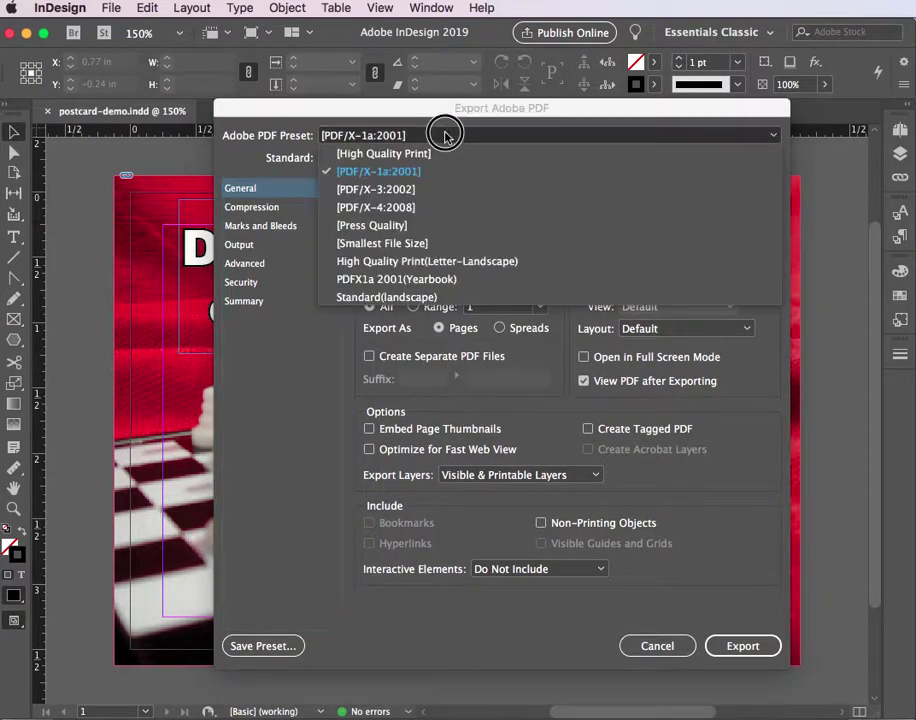
{"action": "left_click", "coordinate": [428, 173]}
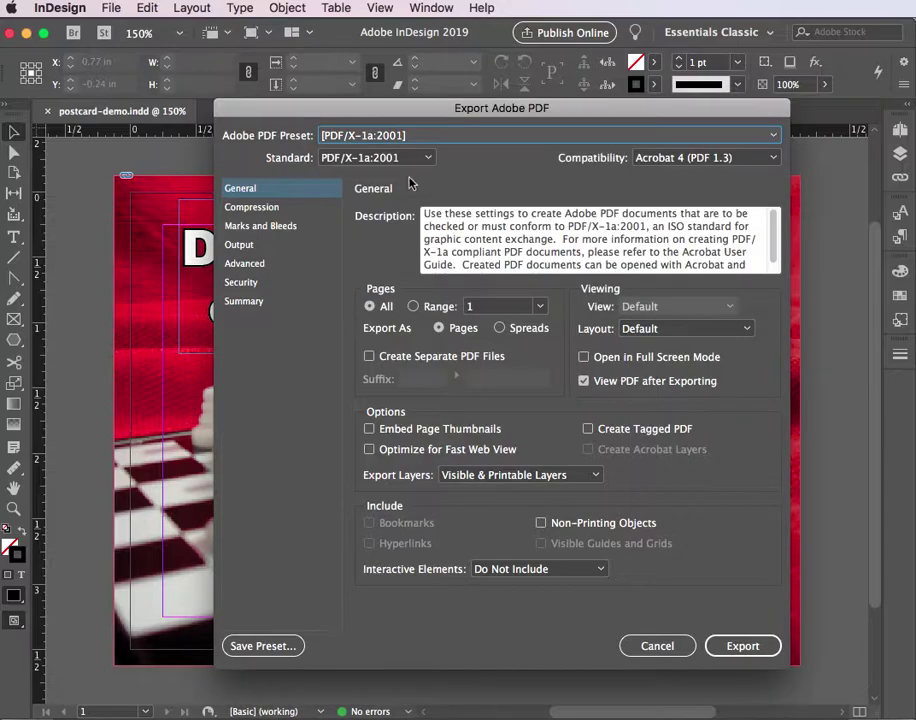
{"action": "left_click", "coordinate": [260, 227]}
{"action": "left_click", "coordinate": [382, 254]}
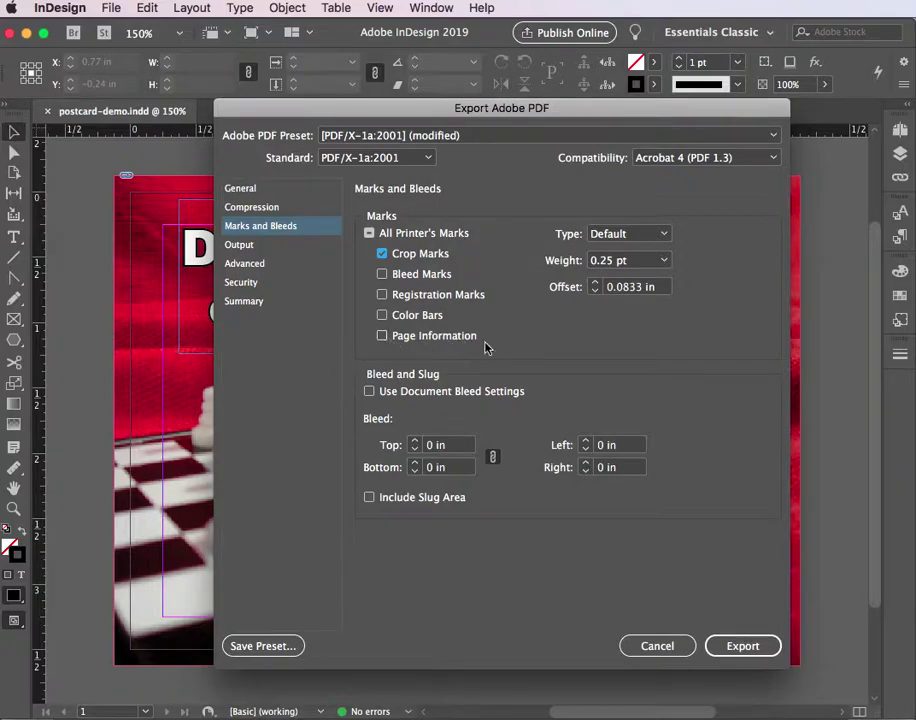
{"action": "left_click", "coordinate": [416, 395]}
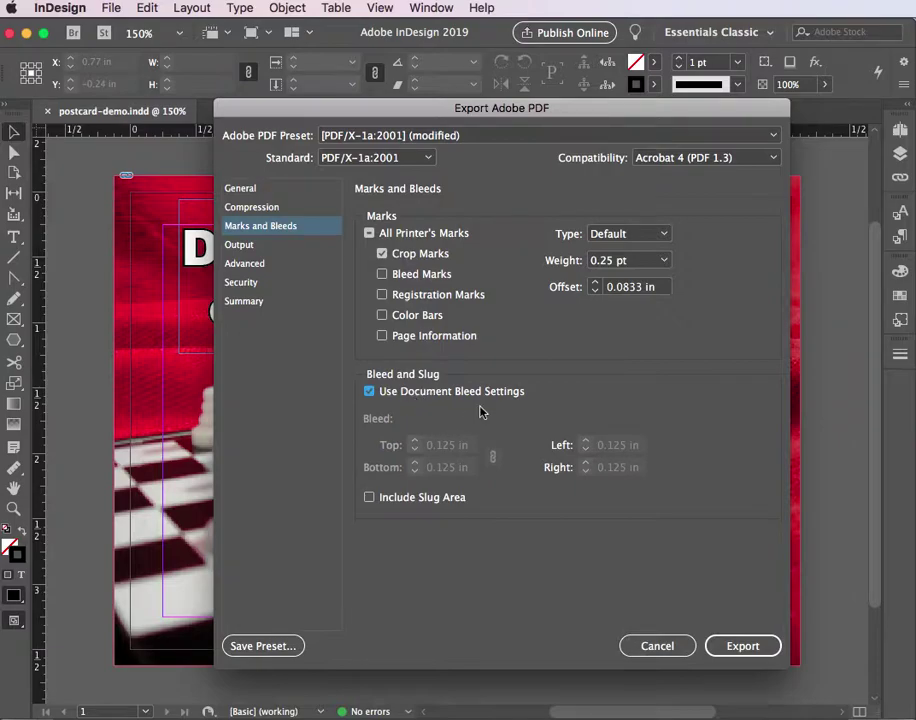
Step: Export the postcard PDF, close its preview in Acrobat, and return to InDesign
{"action": "left_click", "coordinate": [737, 649]}
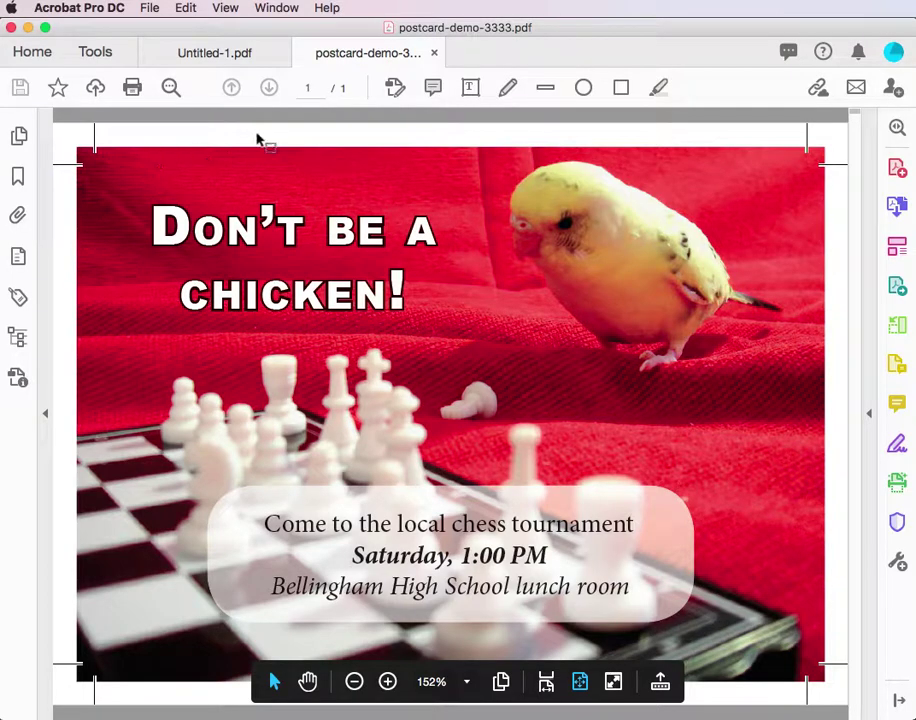
{"action": "left_click", "coordinate": [433, 55]}
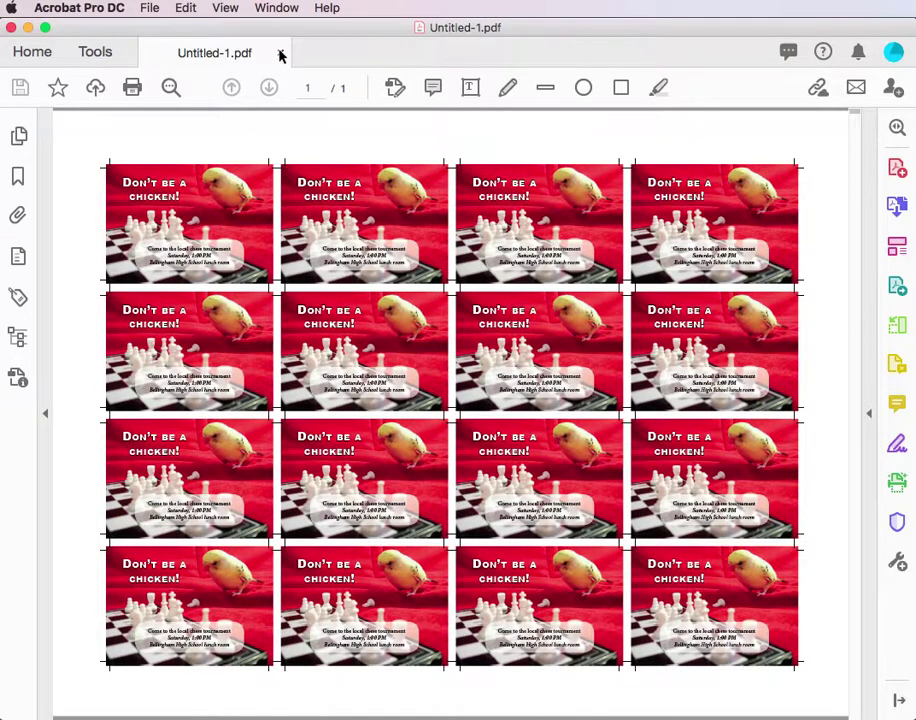
{"action": "key", "text": "super+Tab"}
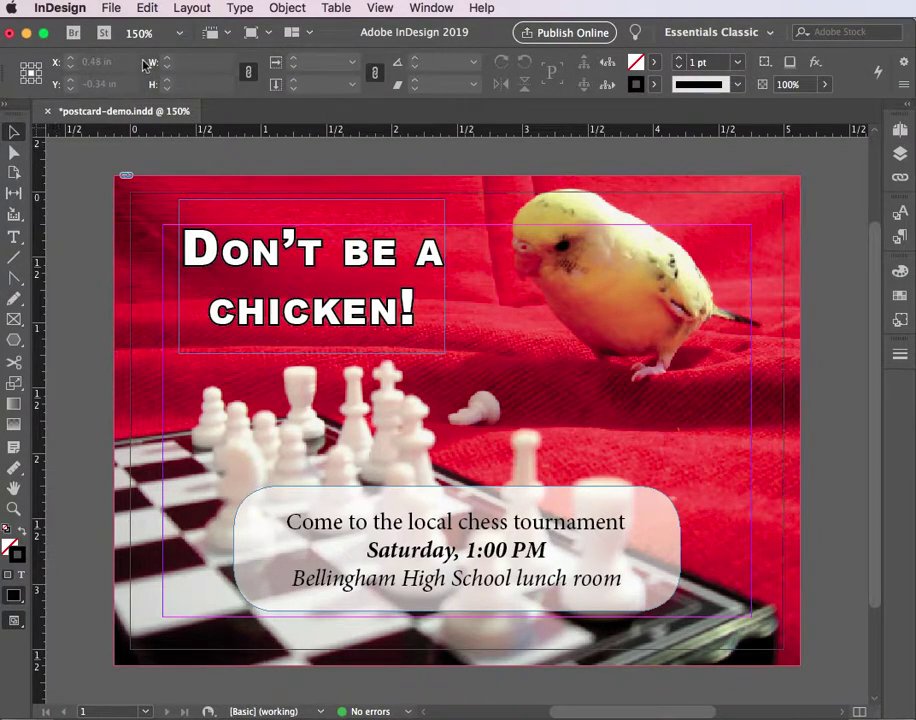
Step: Start a new print document and set its units to inches
{"action": "left_click", "coordinate": [111, 8]}
{"action": "mouse_move", "coordinate": [285, 28]}
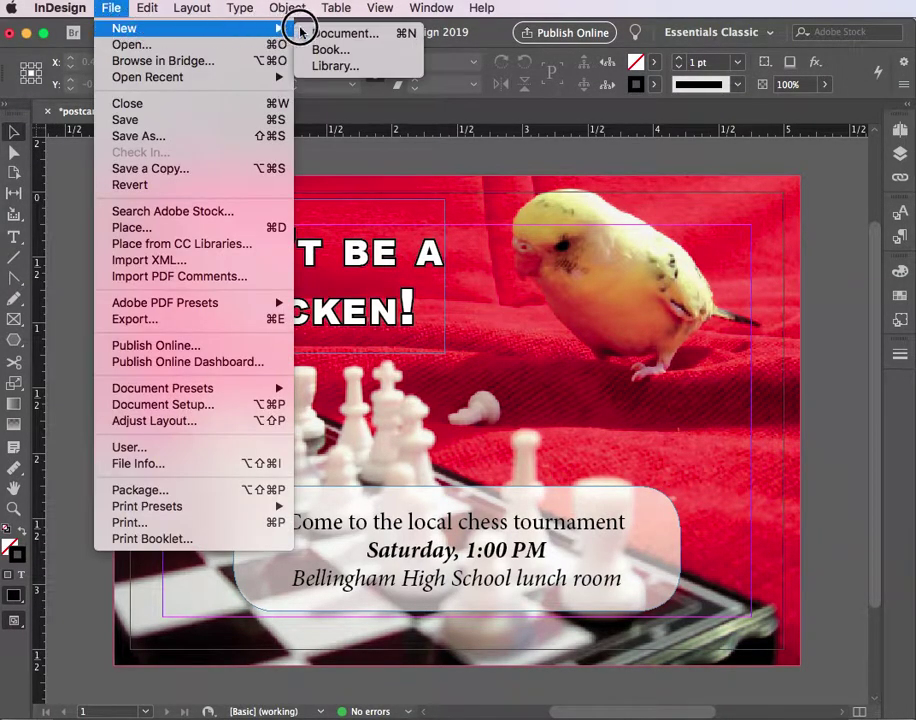
{"action": "left_click", "coordinate": [352, 34]}
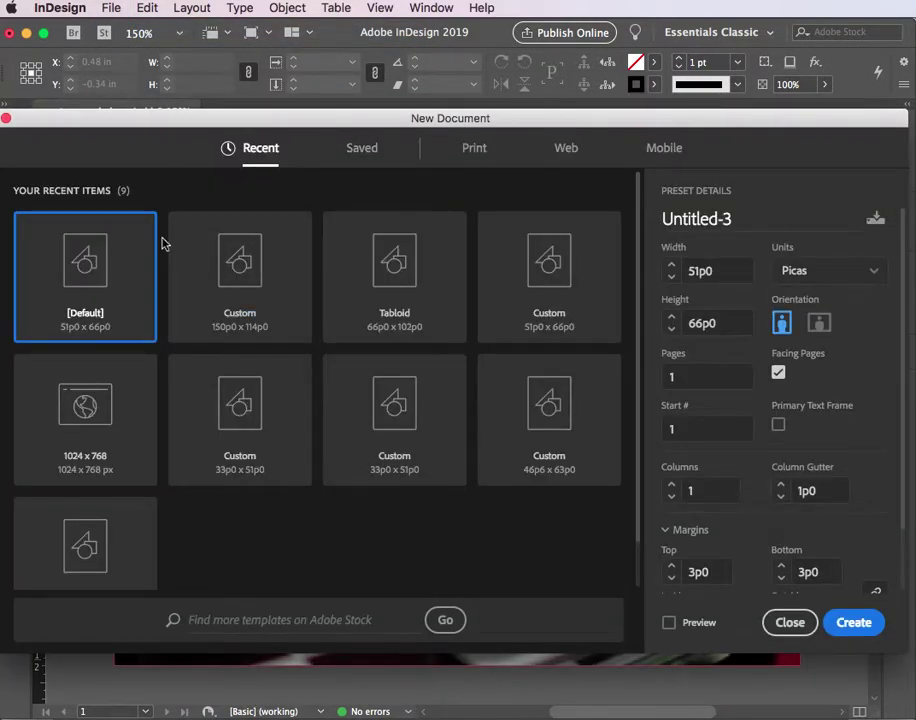
{"action": "left_click", "coordinate": [468, 152]}
{"action": "left_click", "coordinate": [810, 277]}
{"action": "left_click", "coordinate": [802, 360]}
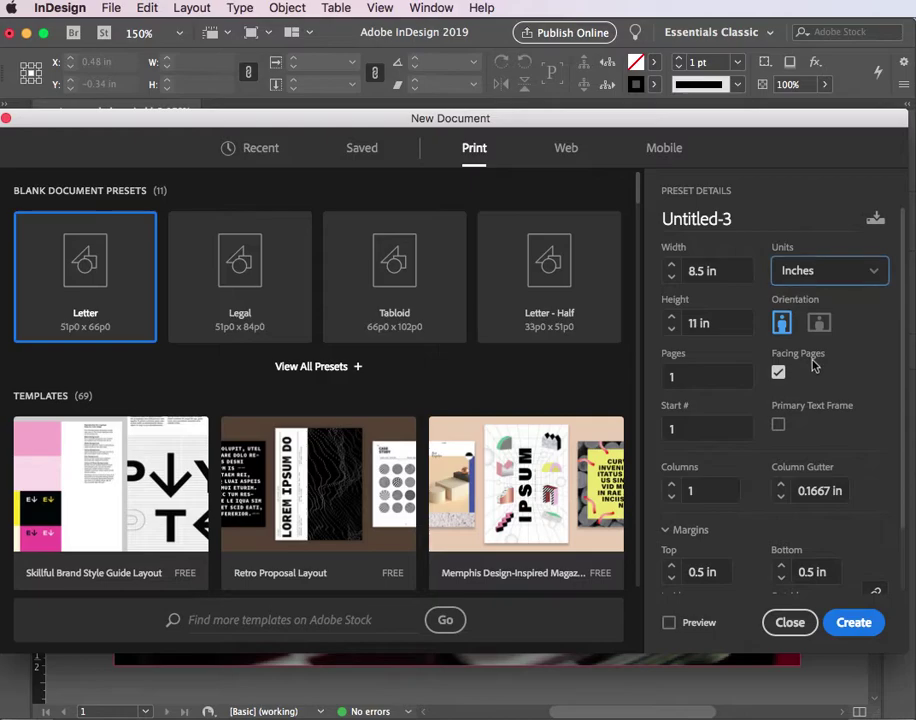
Step: Set the new document's size to 25 in wide by 19 in high and turn off facing pages
{"action": "left_click", "coordinate": [669, 272]}
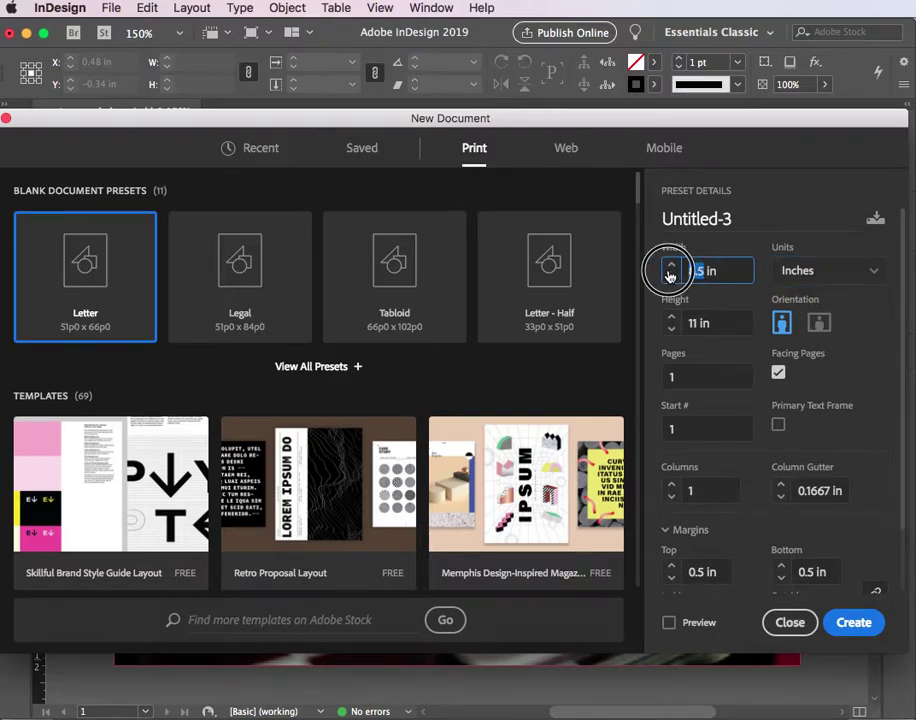
{"action": "type", "text": "2"}
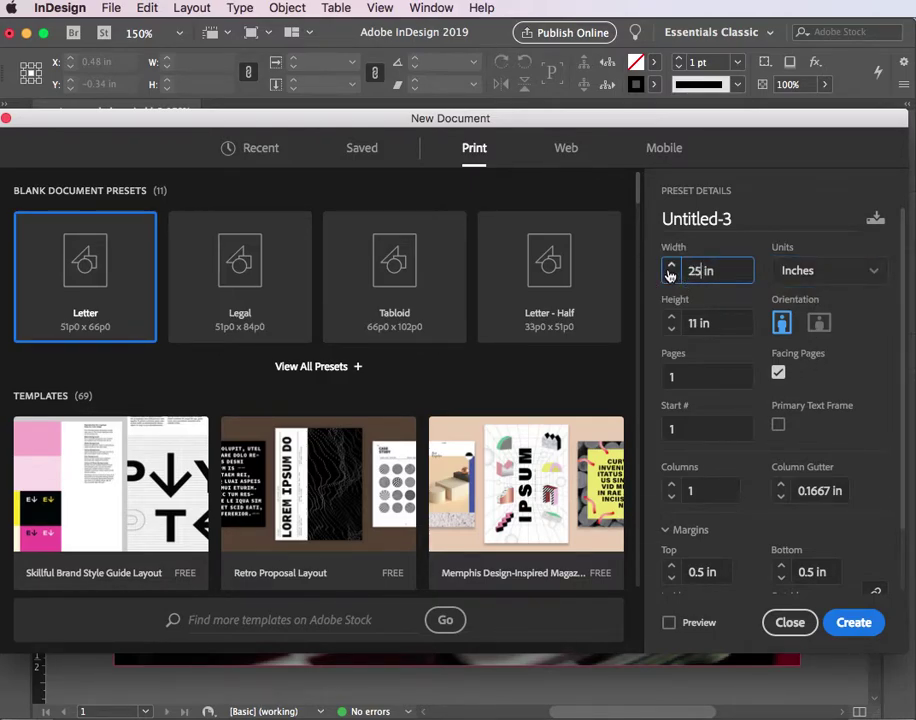
{"action": "left_click", "coordinate": [669, 318]}
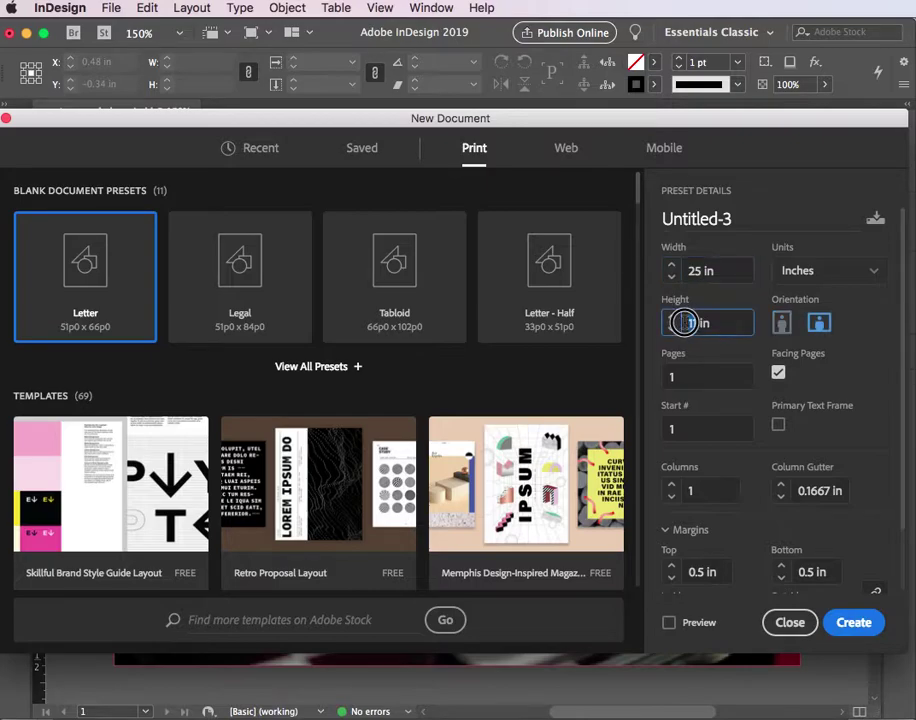
{"action": "type", "text": "19"}
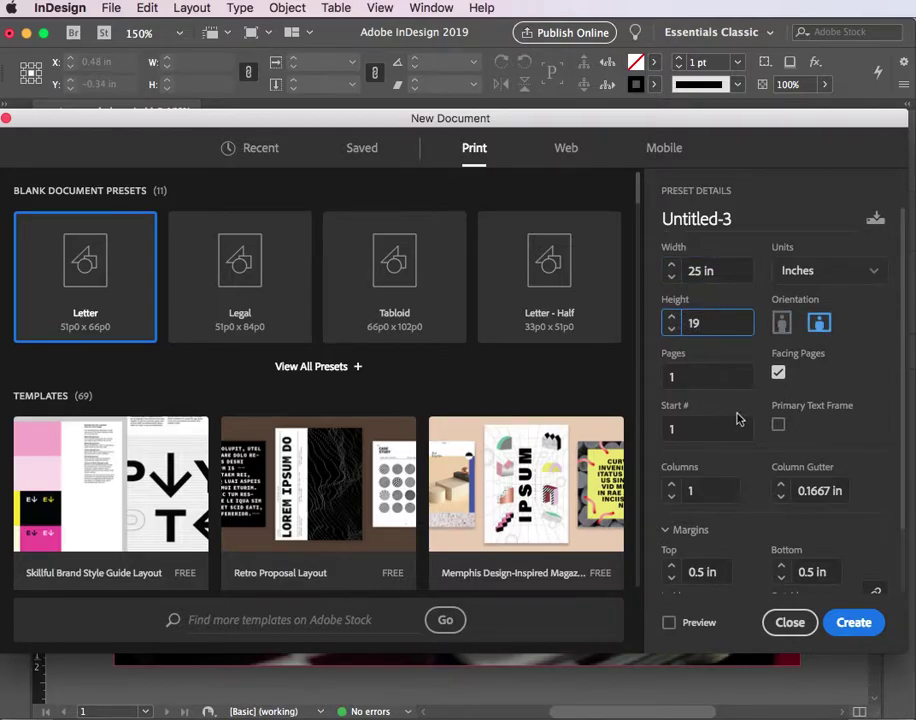
{"action": "left_click", "coordinate": [778, 372]}
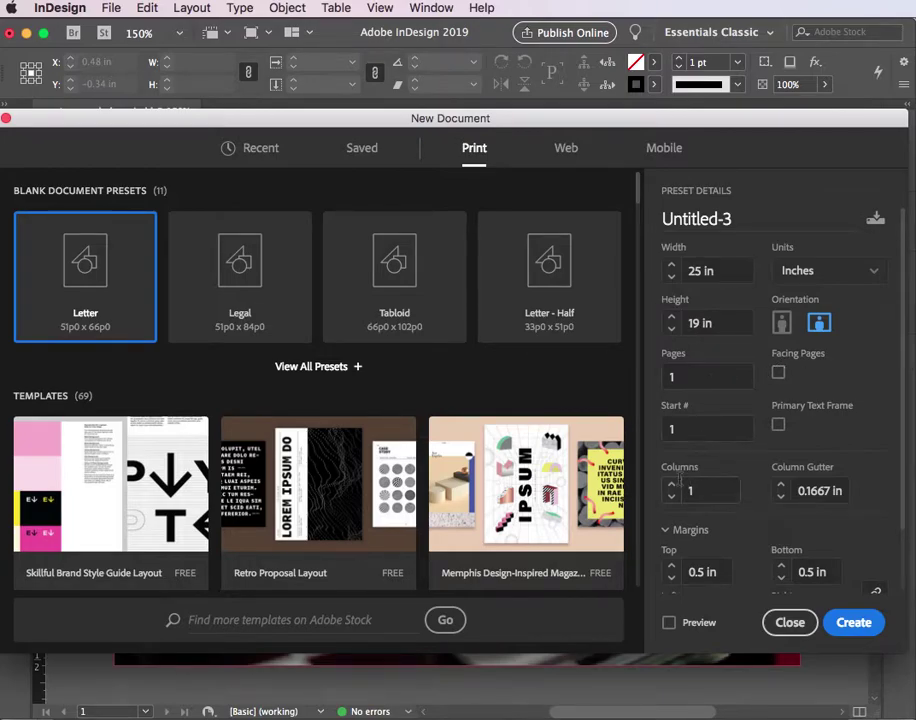
Step: Set all four margins to 1.5 in, leave the bleed and slug unset, and create the document
{"action": "scroll", "coordinate": [688, 532], "scroll_direction": "down", "scroll_amount": 3}
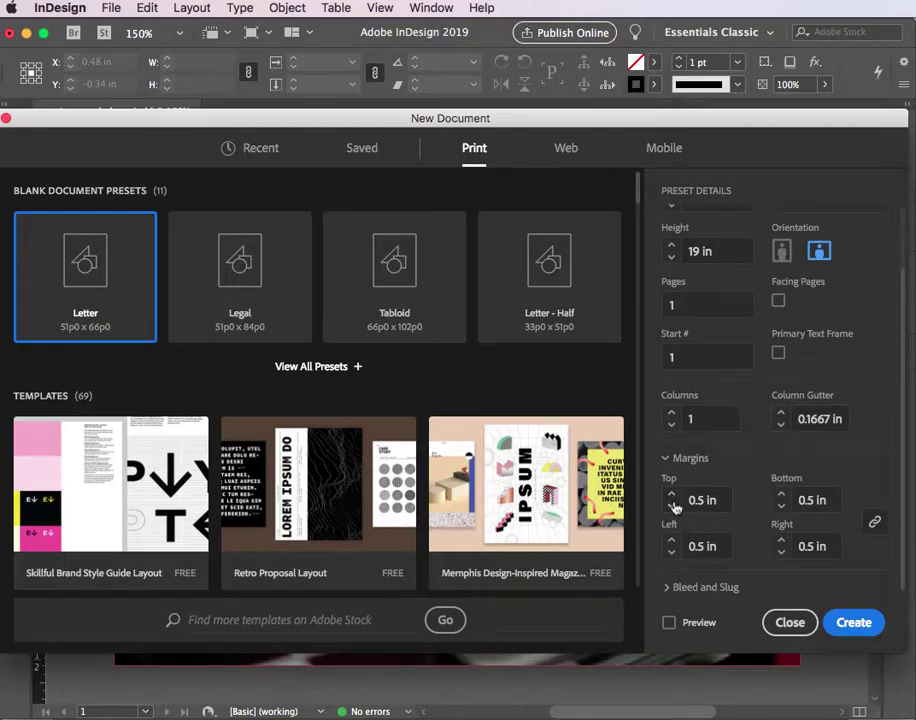
{"action": "left_click", "coordinate": [671, 495]}
{"action": "left_click", "coordinate": [671, 495]}
{"action": "left_click", "coordinate": [671, 495]}
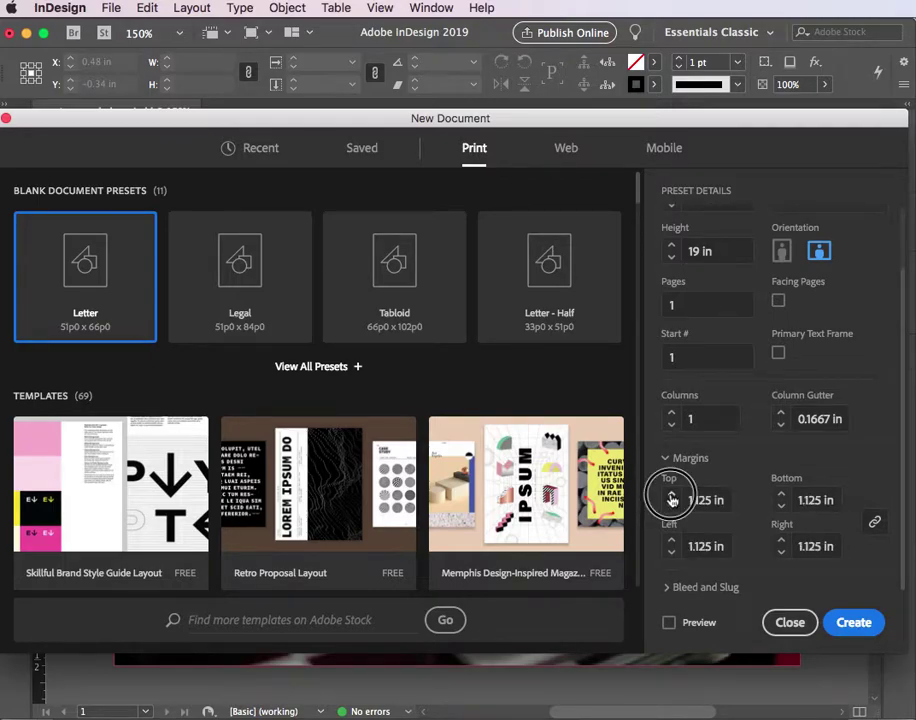
{"action": "left_click", "coordinate": [671, 495]}
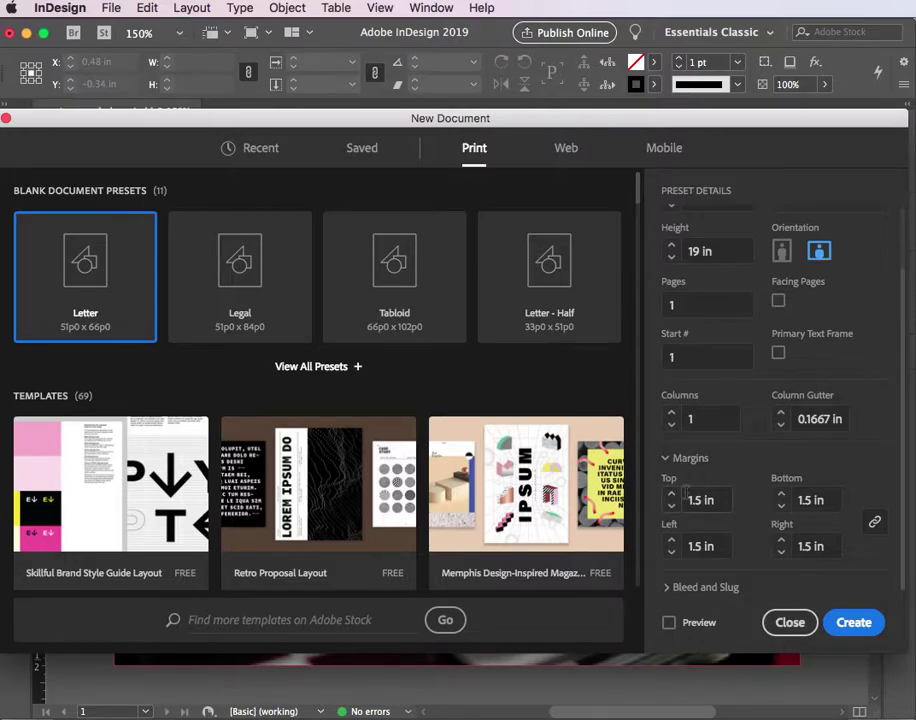
{"action": "left_click", "coordinate": [672, 587]}
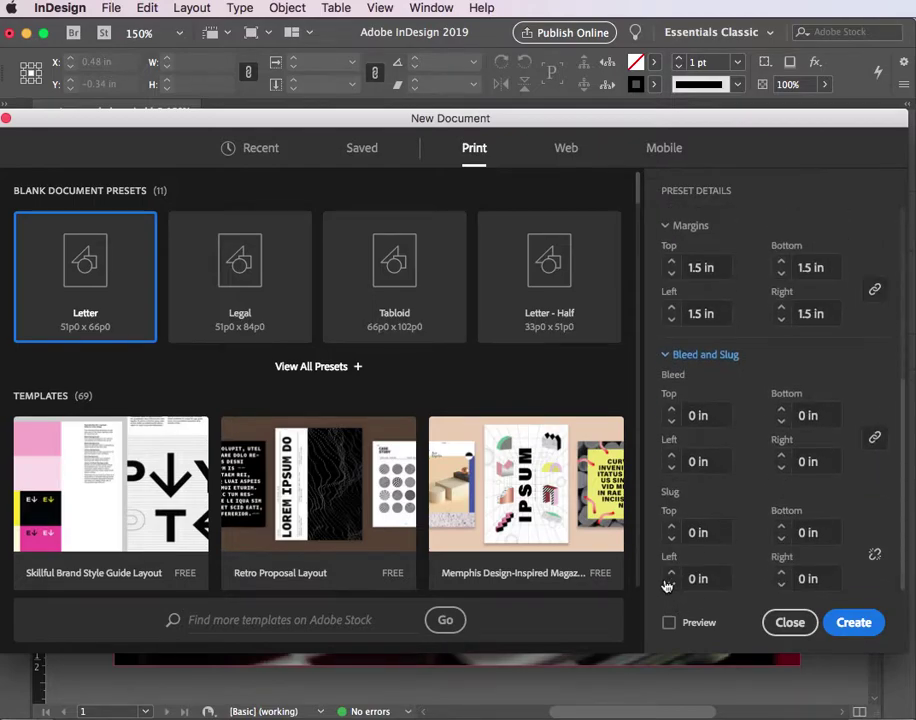
{"action": "left_click", "coordinate": [664, 357]}
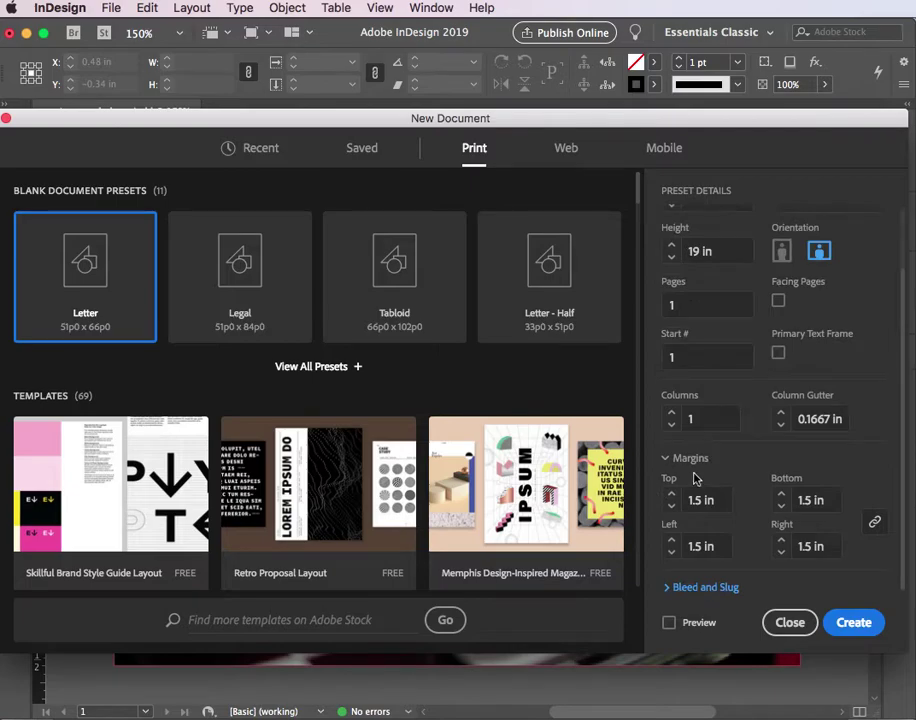
{"action": "left_click", "coordinate": [854, 623]}
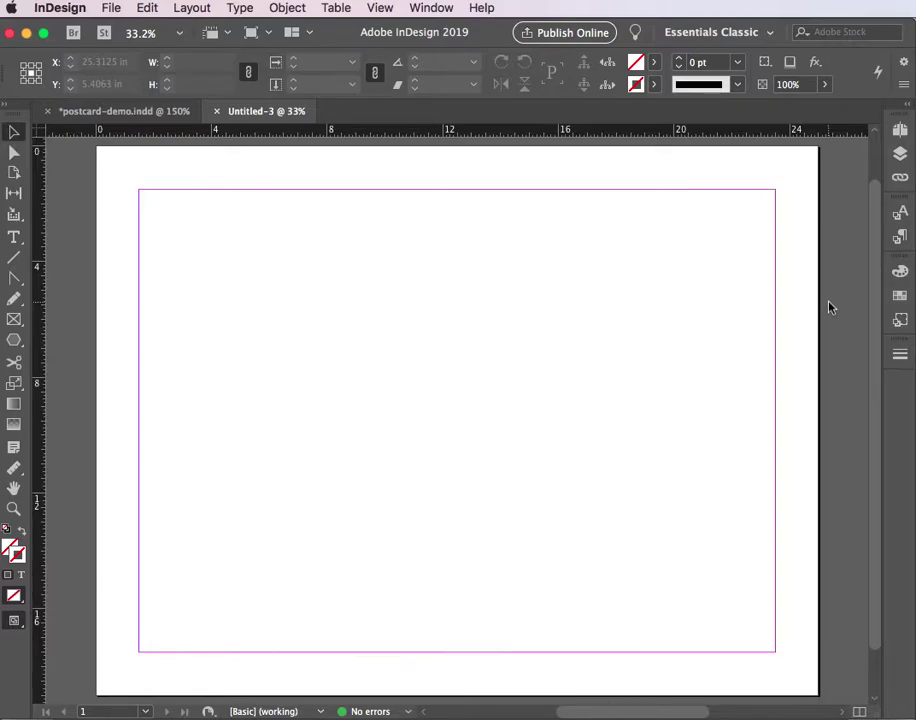
Step: Place postcard-demo-3333.pdf from the Desktop on the sheet at 100% scale
{"action": "key", "text": "super+d"}
{"action": "left_click_drag", "start_coordinate": [687, 140], "coordinate": [362, 153]}
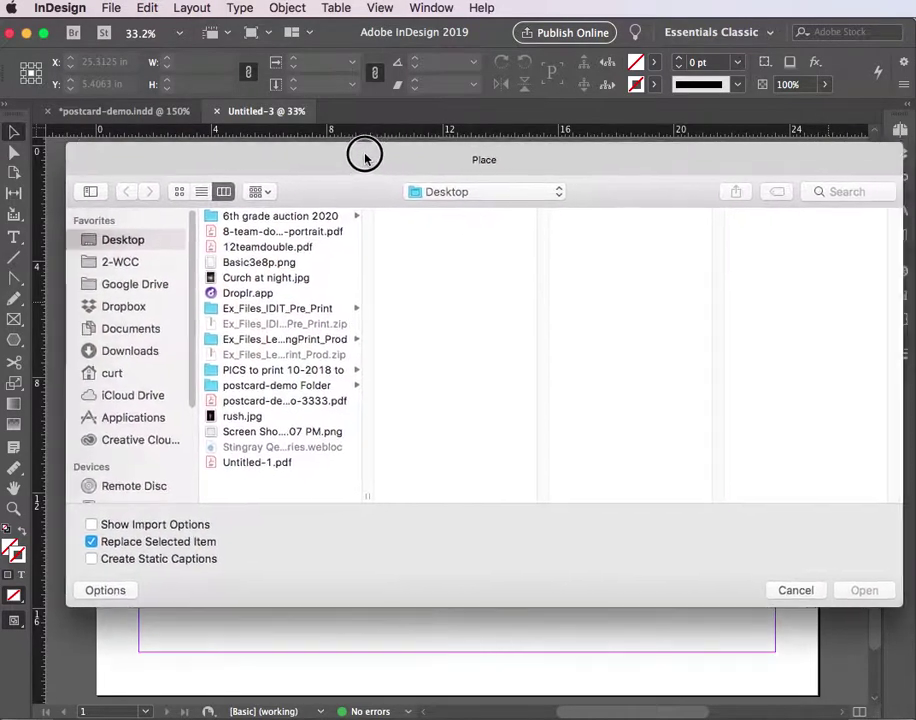
{"action": "left_click", "coordinate": [292, 401]}
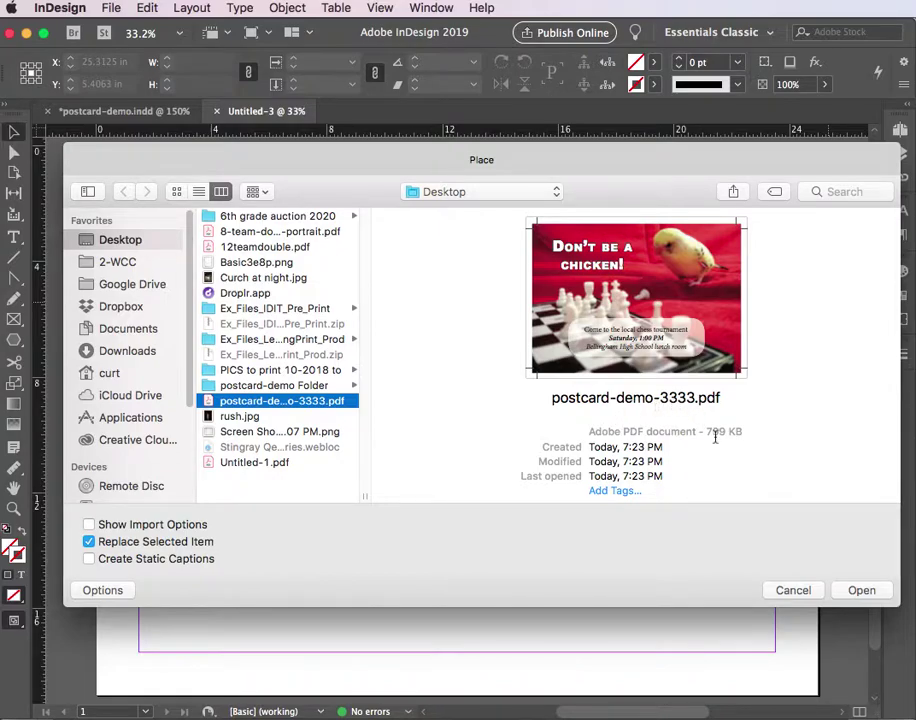
{"action": "left_click", "coordinate": [858, 591]}
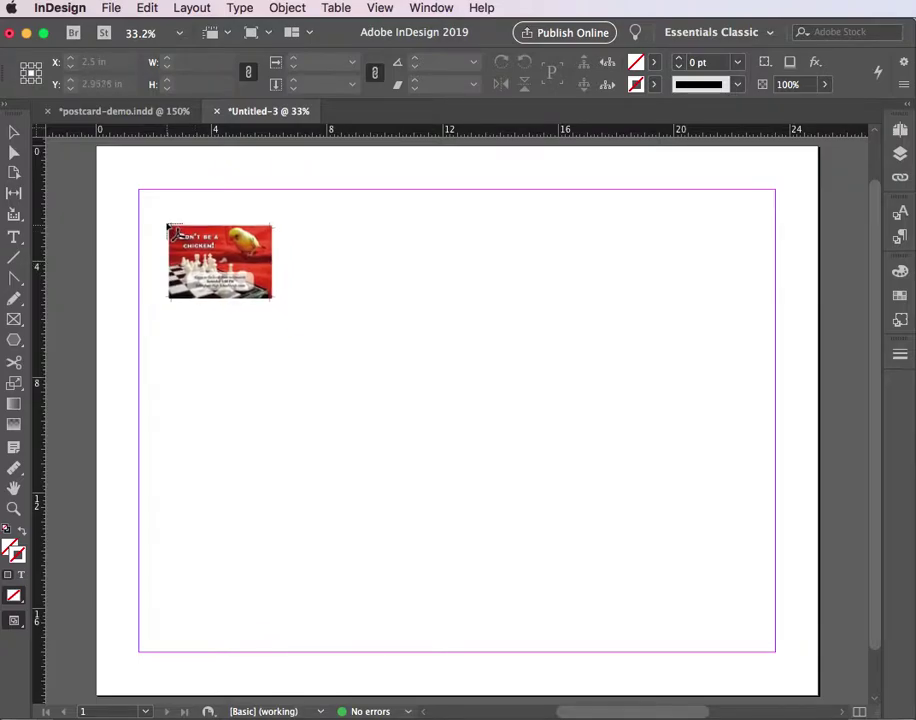
{"action": "left_click", "coordinate": [167, 222]}
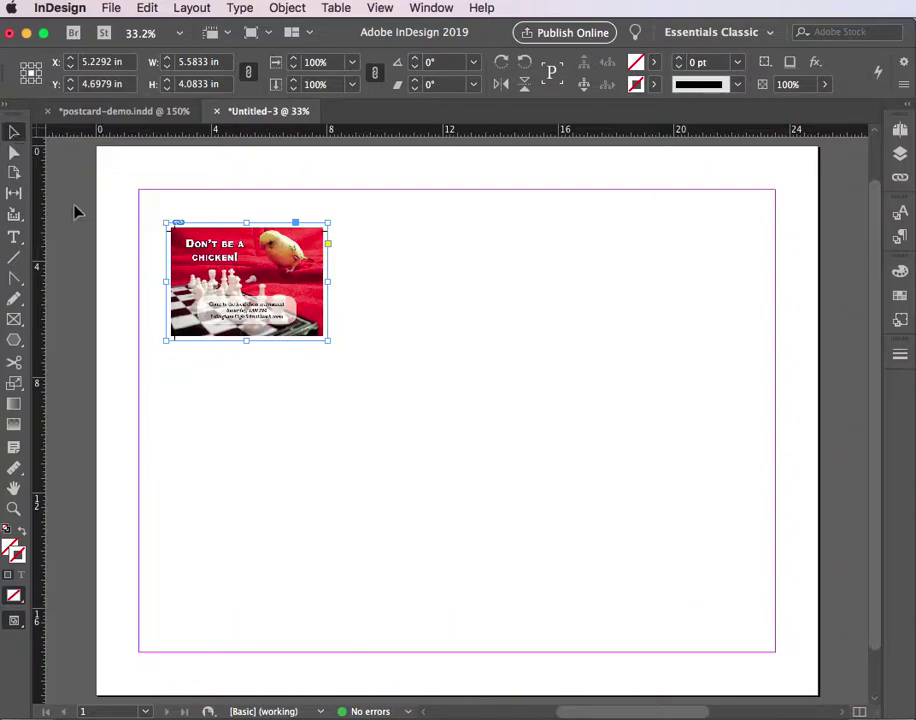
Step: Move the placed postcard to the upper-left corner of the margins and check its crop marks up close
{"action": "left_click_drag", "start_coordinate": [192, 312], "coordinate": [166, 282]}
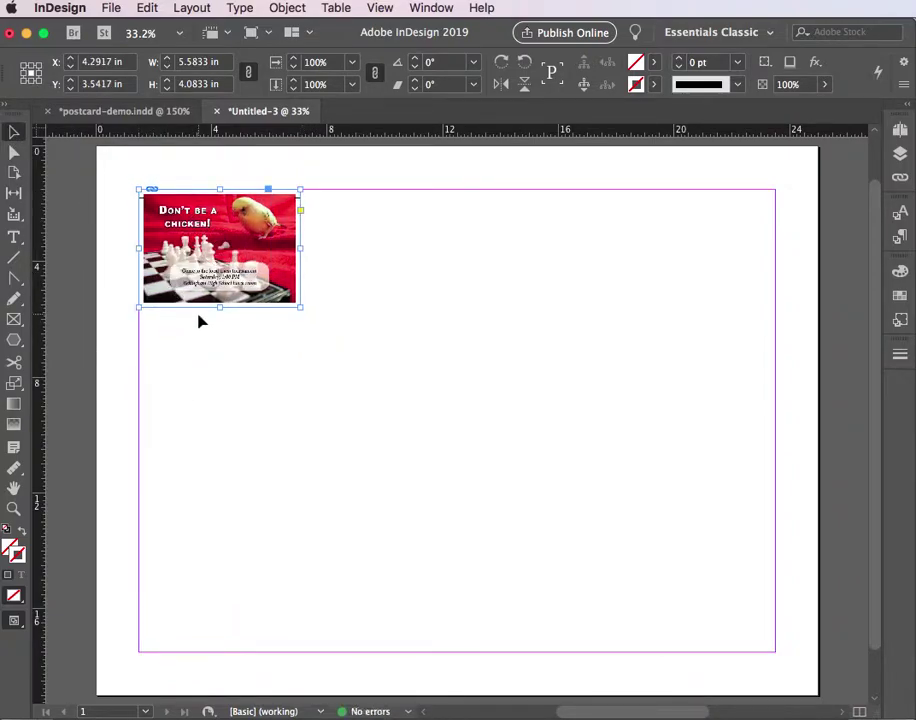
{"action": "left_click", "coordinate": [119, 222]}
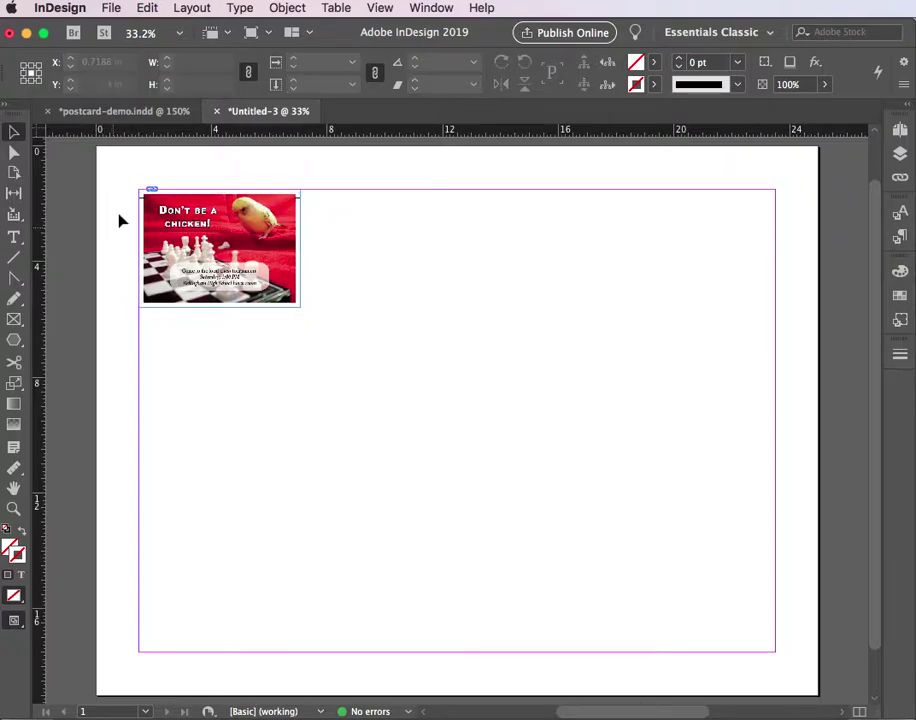
{"action": "key", "text": "z"}
{"action": "left_click_drag", "start_coordinate": [311, 182], "coordinate": [165, 305]}
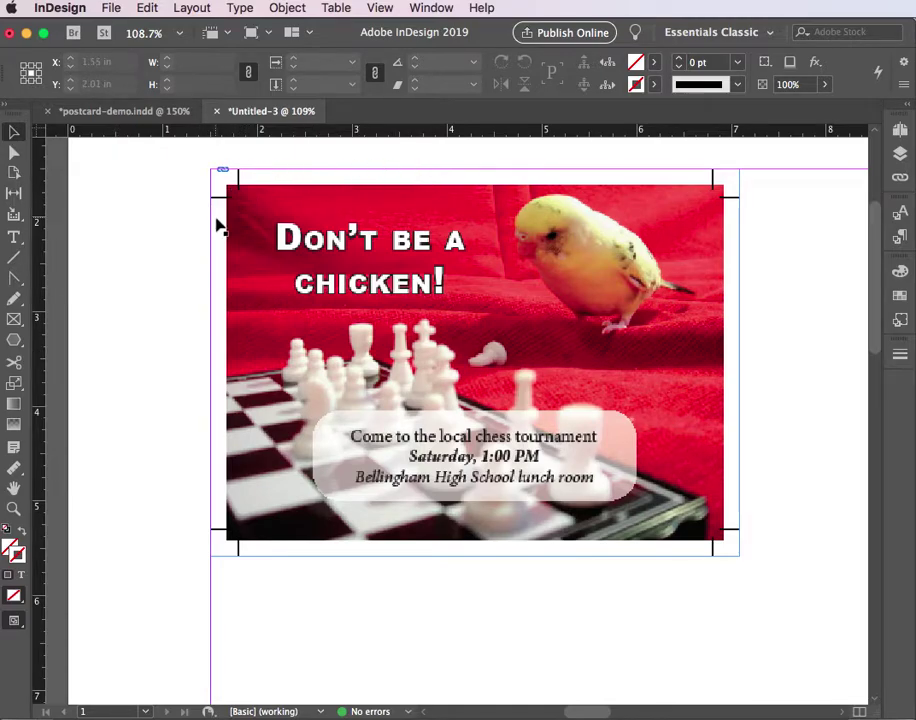
{"action": "key", "text": "super+0"}
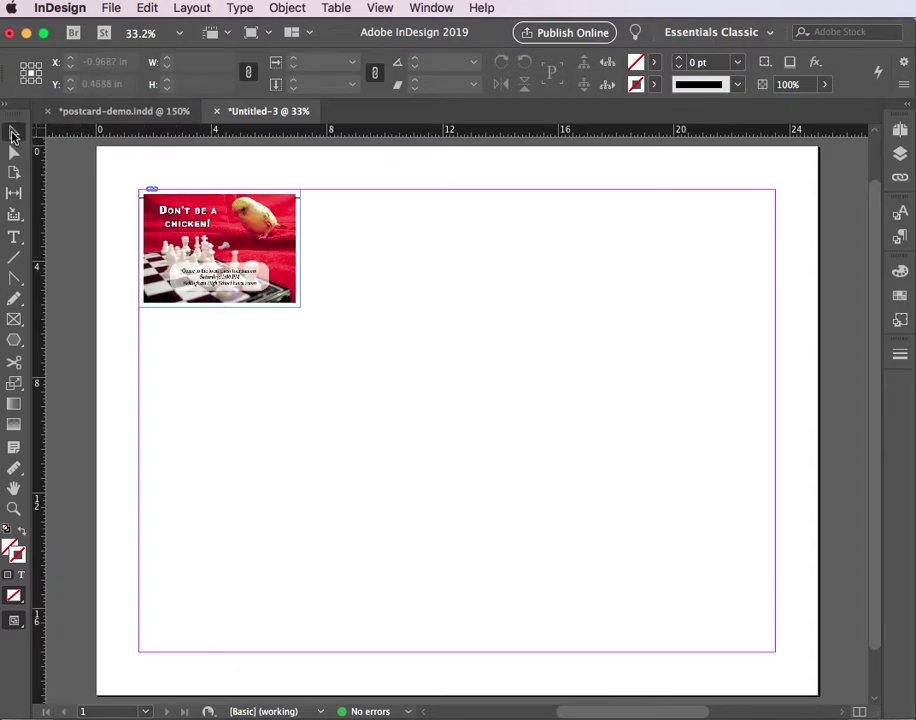
Step: Try copying the postcard and butting the duplicate against the original's right edge along the top margin
{"action": "left_click", "coordinate": [150, 200]}
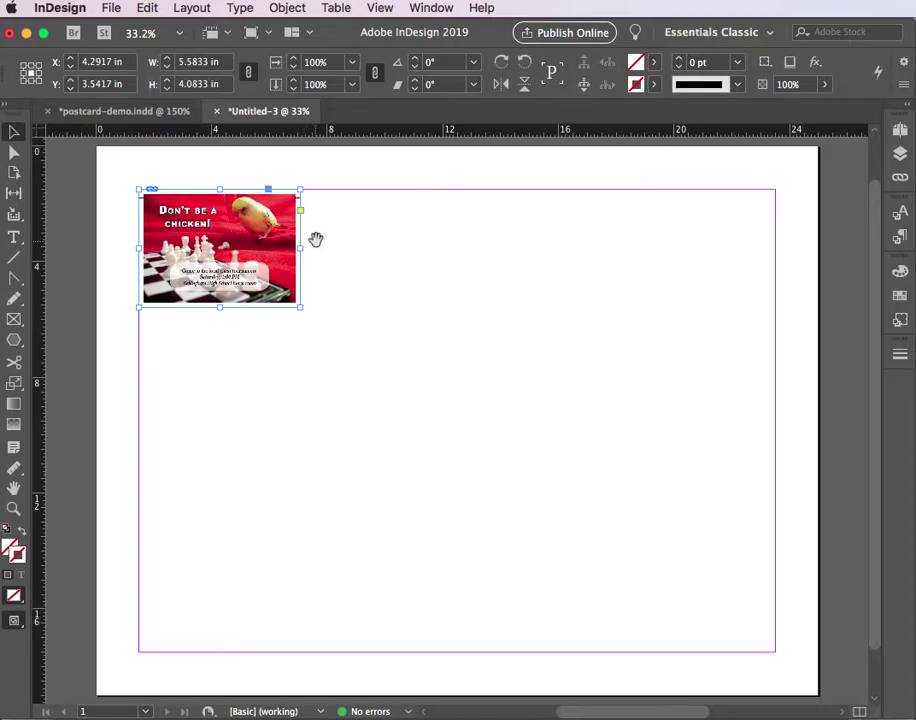
{"action": "key", "text": "super+equal"}
{"action": "key", "text": "super+equal"}
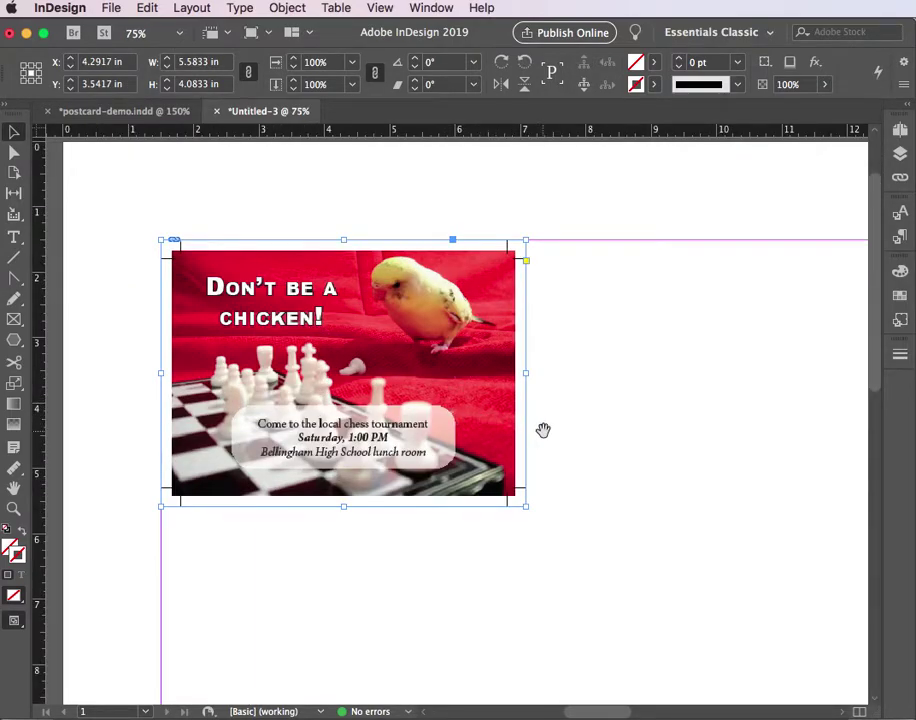
{"action": "left_click", "coordinate": [483, 432]}
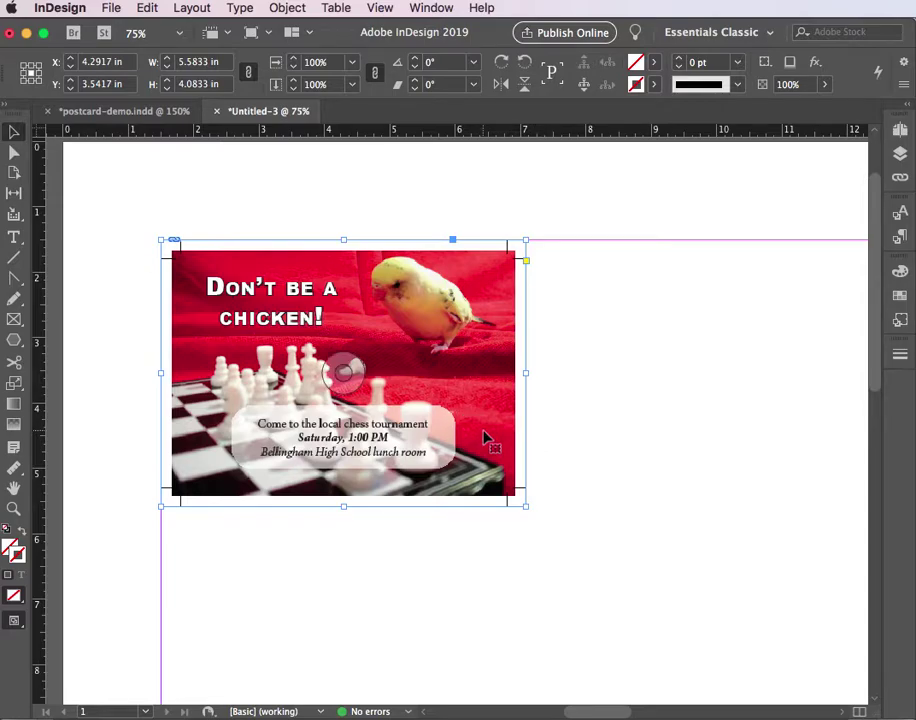
{"action": "key", "text": "super+v"}
{"action": "left_click_drag", "start_coordinate": [429, 496], "coordinate": [671, 454]}
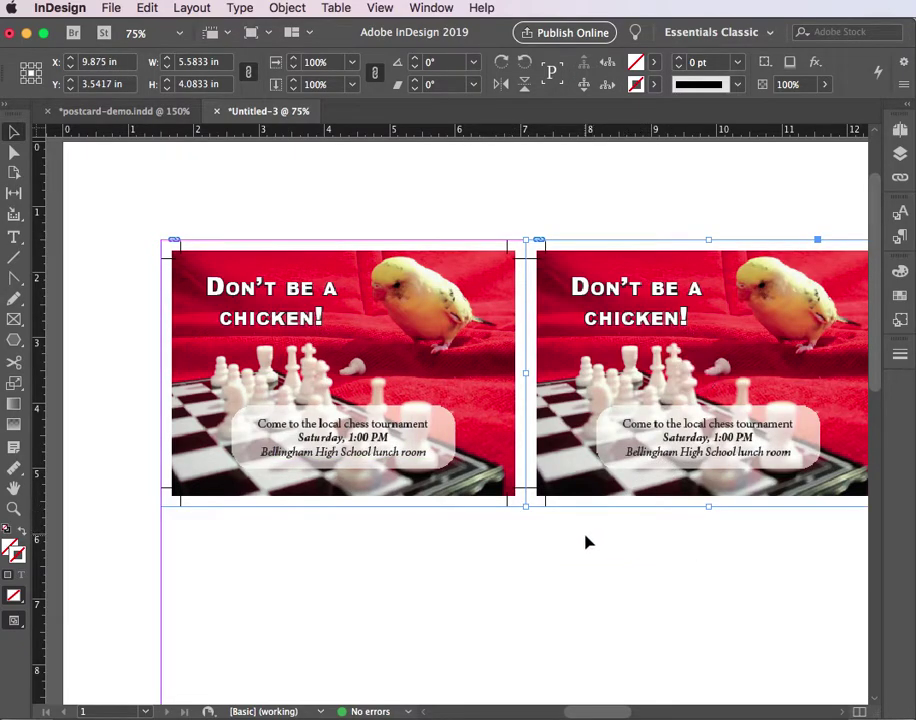
Step: Try adding a third postcard at the end of the row, and delete both copies from the sheet
{"action": "key", "text": "super+minus"}
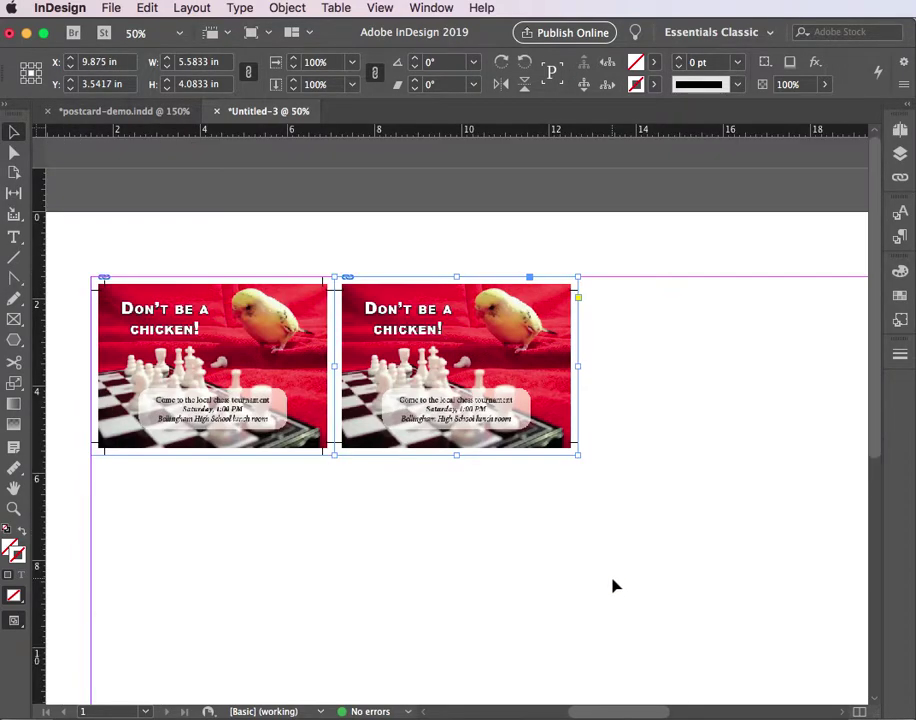
{"action": "key", "text": "super+v"}
{"action": "left_click_drag", "start_coordinate": [432, 505], "coordinate": [665, 432]}
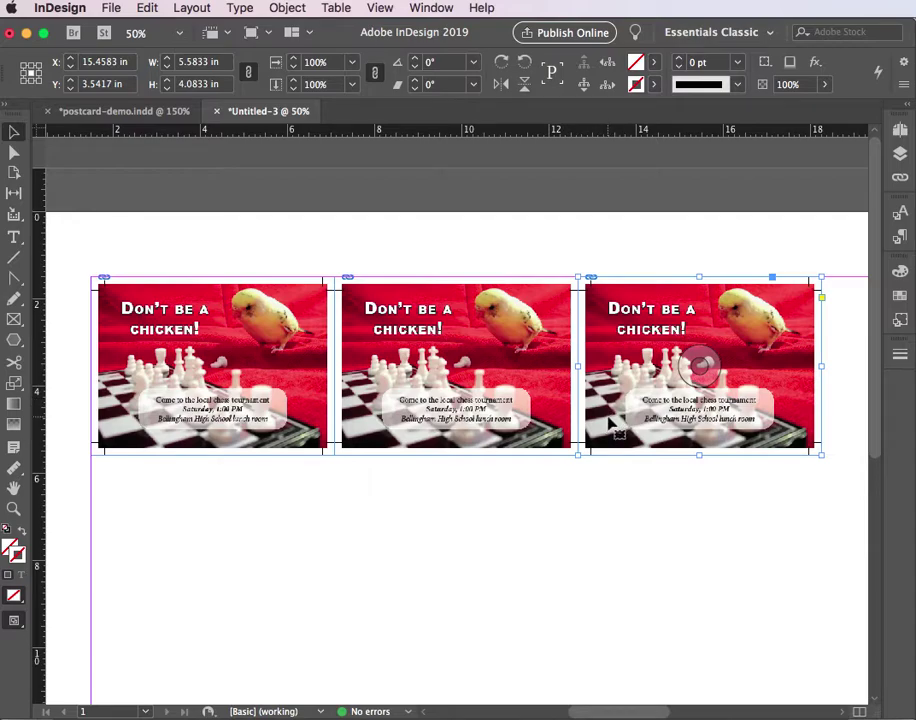
{"action": "key", "text": "Delete"}
{"action": "key", "text": "Delete"}
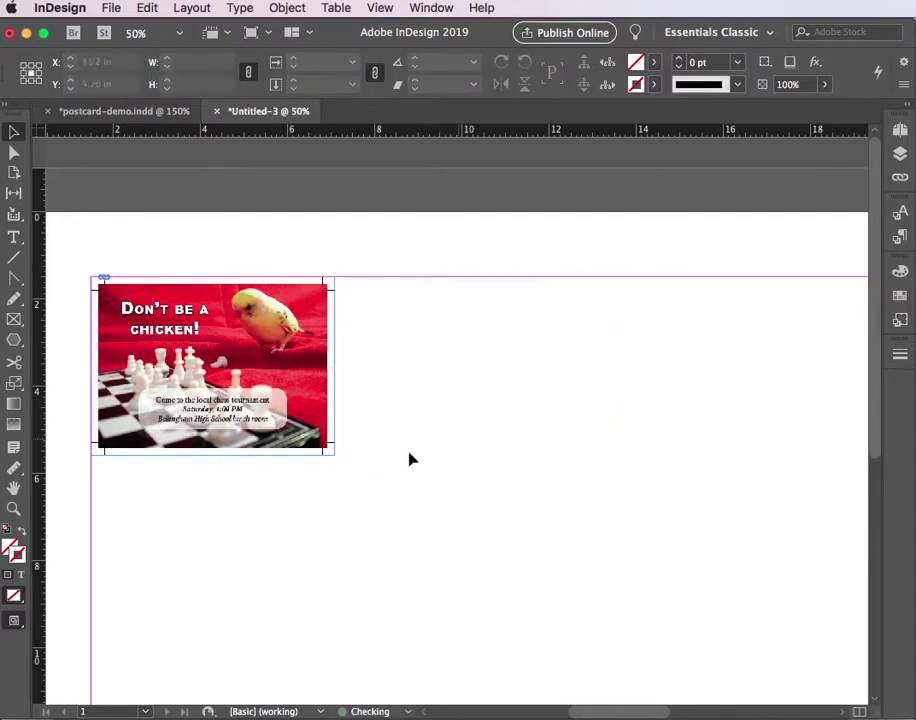
Step: Paste a postcard copy directly below the original along the left margin and inspect the crop marks where they meet
{"action": "left_click_drag", "start_coordinate": [340, 577], "coordinate": [438, 459]}
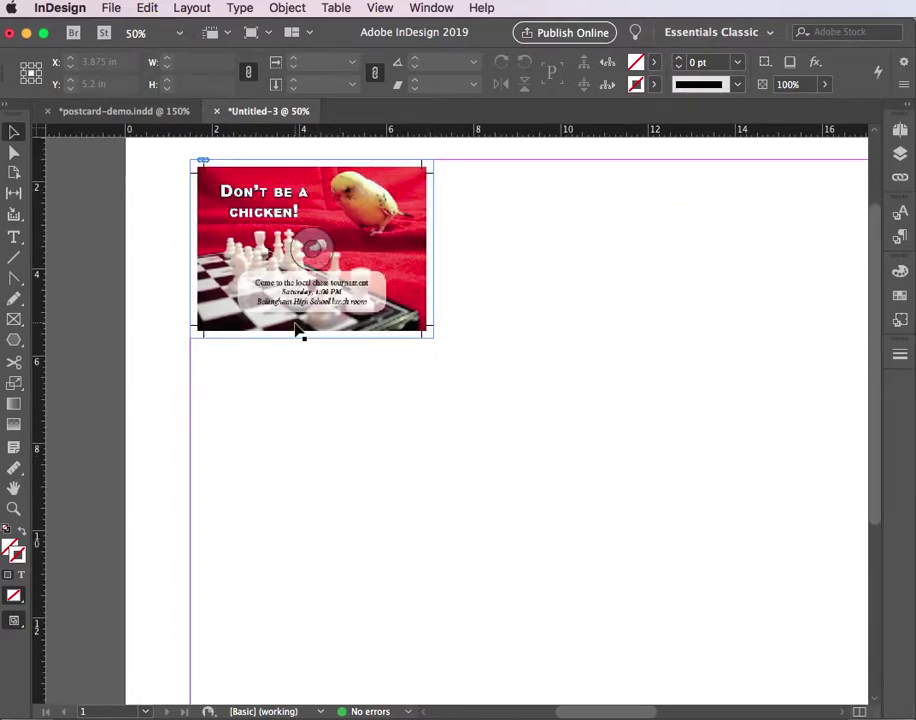
{"action": "key", "text": "super+v"}
{"action": "left_click_drag", "start_coordinate": [397, 438], "coordinate": [244, 437]}
{"action": "key", "text": "z"}
{"action": "left_click_drag", "start_coordinate": [174, 313], "coordinate": [247, 379]}
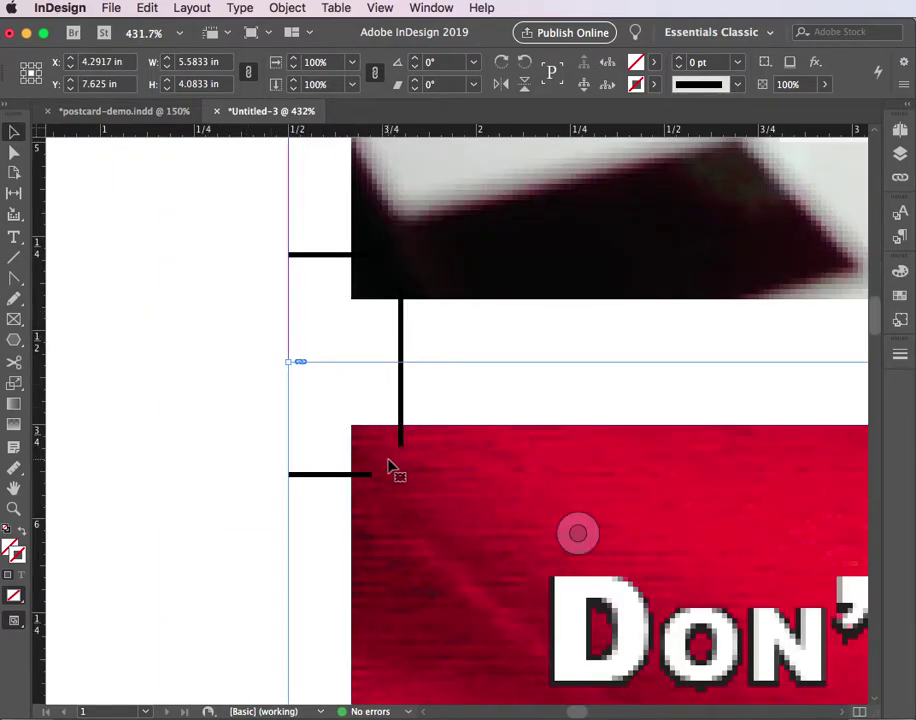
{"action": "key", "text": "super+0"}
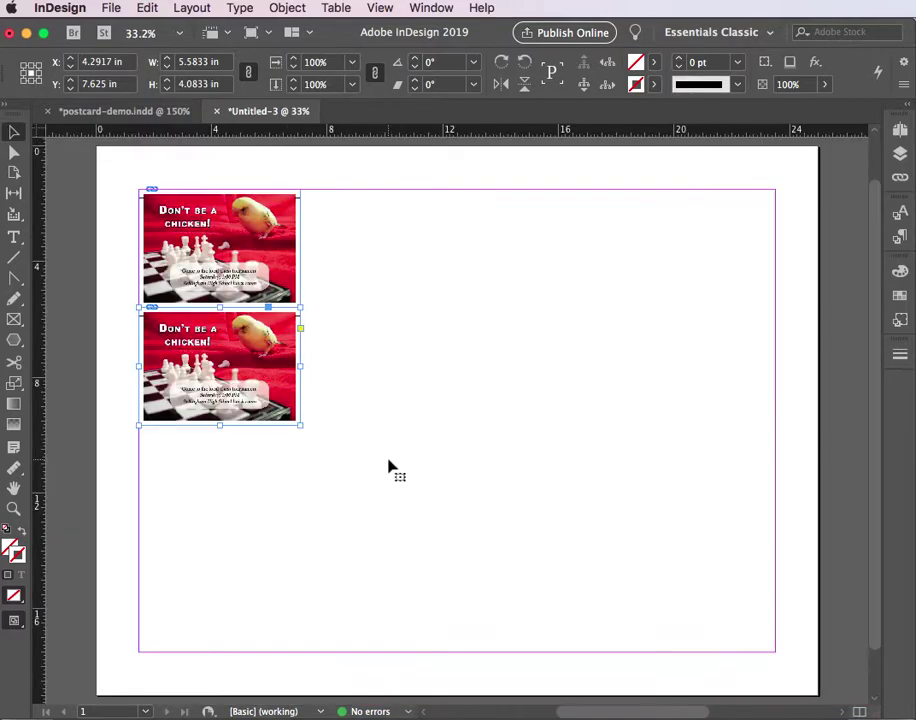
Step: Try duplicating the postcard down the left margin to make a column of four, and check the crop marks between the lowest two
{"action": "left_click", "coordinate": [279, 400]}
{"action": "mouse_move", "coordinate": [277, 398]}
{"action": "left_mouse_down"}
{"action": "mouse_move", "coordinate": [277, 580]}
{"action": "mouse_move", "coordinate": [241, 680]}
{"action": "mouse_move", "coordinate": [246, 458]}
{"action": "mouse_move", "coordinate": [231, 462]}
{"action": "mouse_move", "coordinate": [264, 462]}
{"action": "mouse_move", "coordinate": [255, 466]}
{"action": "mouse_move", "coordinate": [254, 508]}
{"action": "mouse_move", "coordinate": [262, 578]}
{"action": "left_mouse_up"}
{"action": "left_click", "coordinate": [376, 545]}
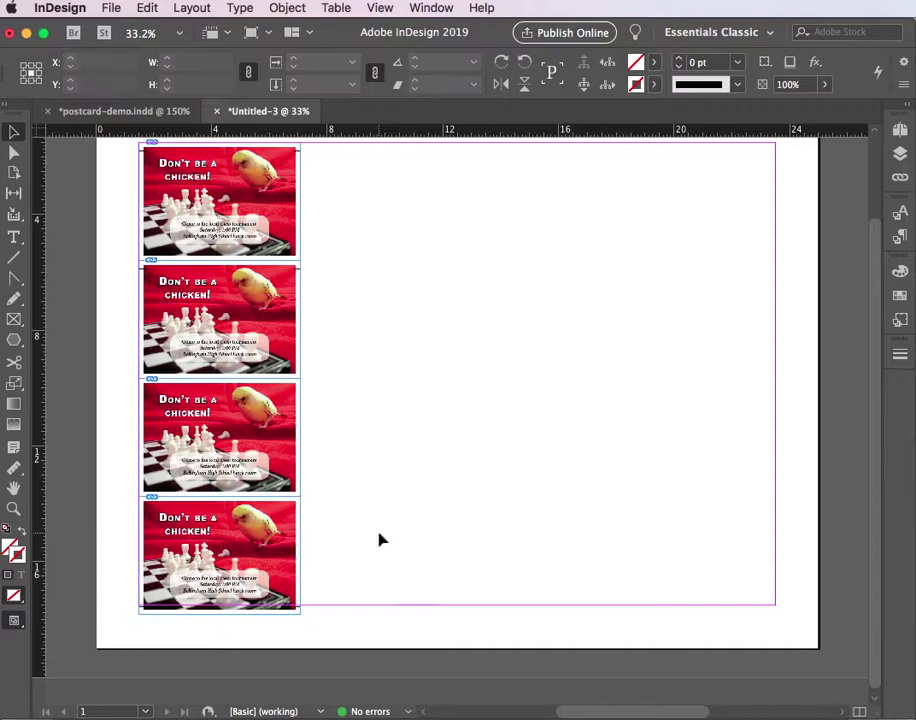
{"action": "left_click_drag", "start_coordinate": [345, 445], "coordinate": [288, 544]}
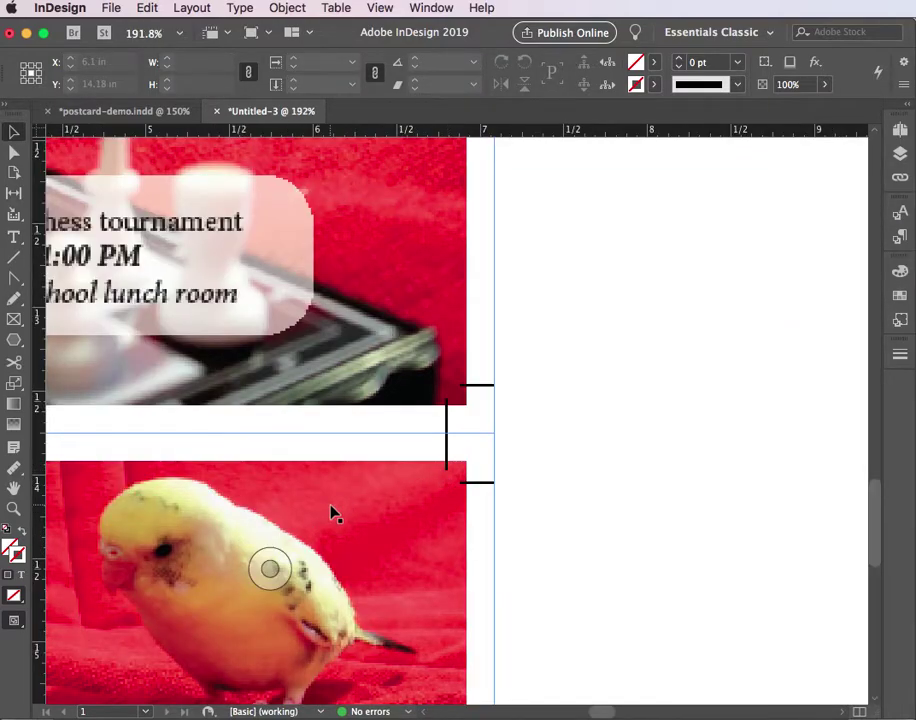
{"action": "key", "text": "super+0"}
Step: Try copying the column of four postcards three times across the sheet, and inspect the crop marks where the columns meet
{"action": "left_click", "coordinate": [219, 603]}
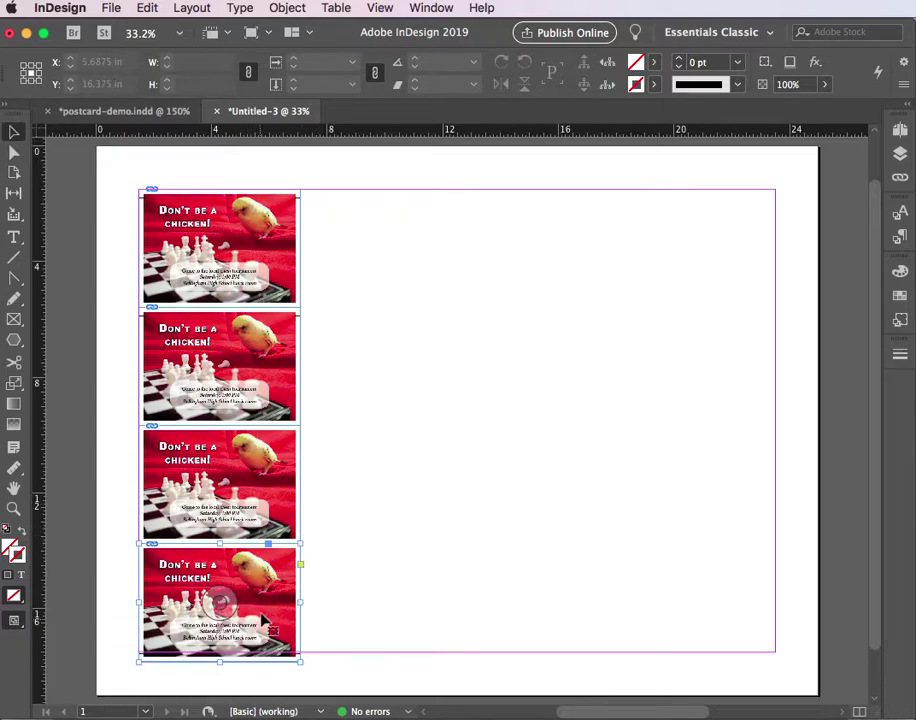
{"action": "left_click", "coordinate": [260, 486], "text": "shift"}
{"action": "left_click", "coordinate": [260, 380], "text": "shift"}
{"action": "left_click", "coordinate": [219, 247], "text": "shift"}
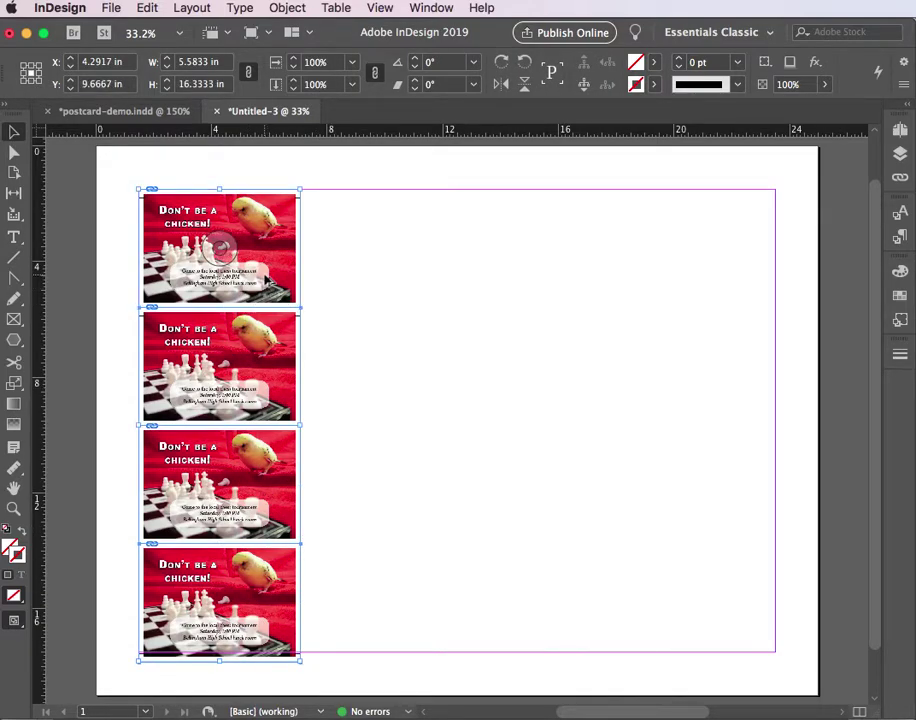
{"action": "left_click_drag", "start_coordinate": [268, 283], "coordinate": [591, 290]}
{"action": "left_click_drag", "start_coordinate": [575, 293], "coordinate": [710, 296]}
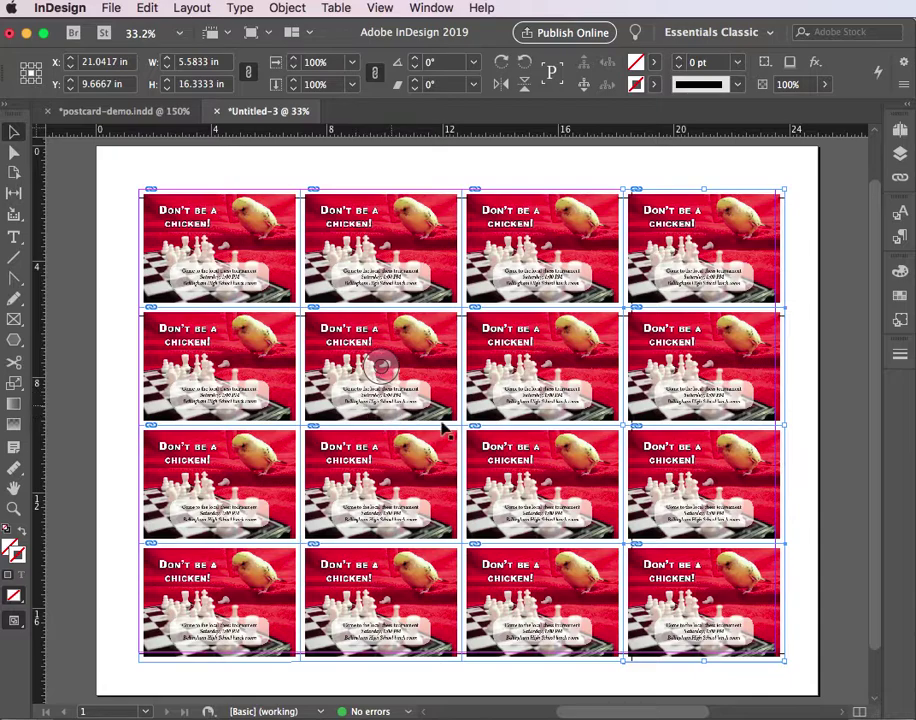
{"action": "key", "text": "super+space"}
{"action": "left_click", "coordinate": [607, 352]}
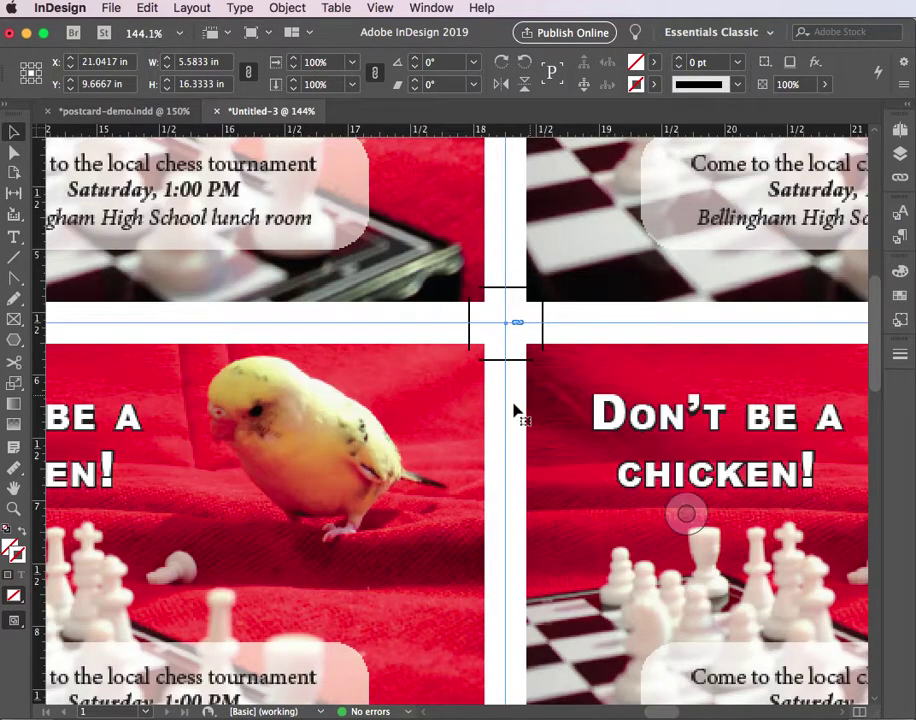
{"action": "key", "text": "super+0"}
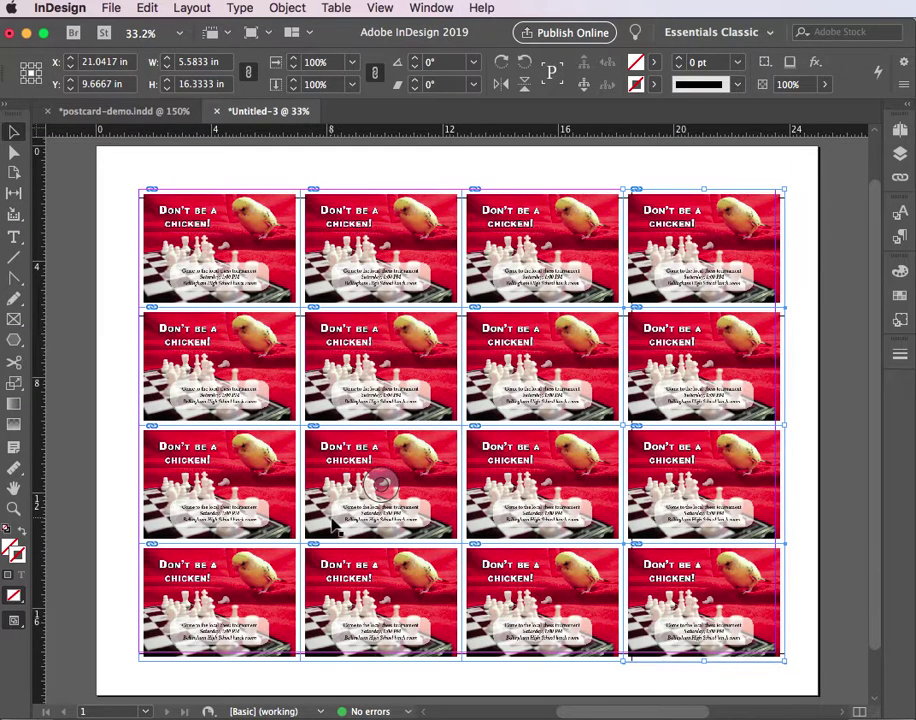
Step: Try centring the whole grid of sixteen postcards on the sheet, and undo the move
{"action": "key", "text": "z"}
{"action": "left_click_drag", "start_coordinate": [121, 178], "coordinate": [786, 670]}
{"action": "mouse_move", "coordinate": [726, 641]}
{"action": "left_mouse_down"}
{"action": "mouse_move", "coordinate": [785, 645]}
{"action": "mouse_move", "coordinate": [730, 658]}
{"action": "left_mouse_up"}
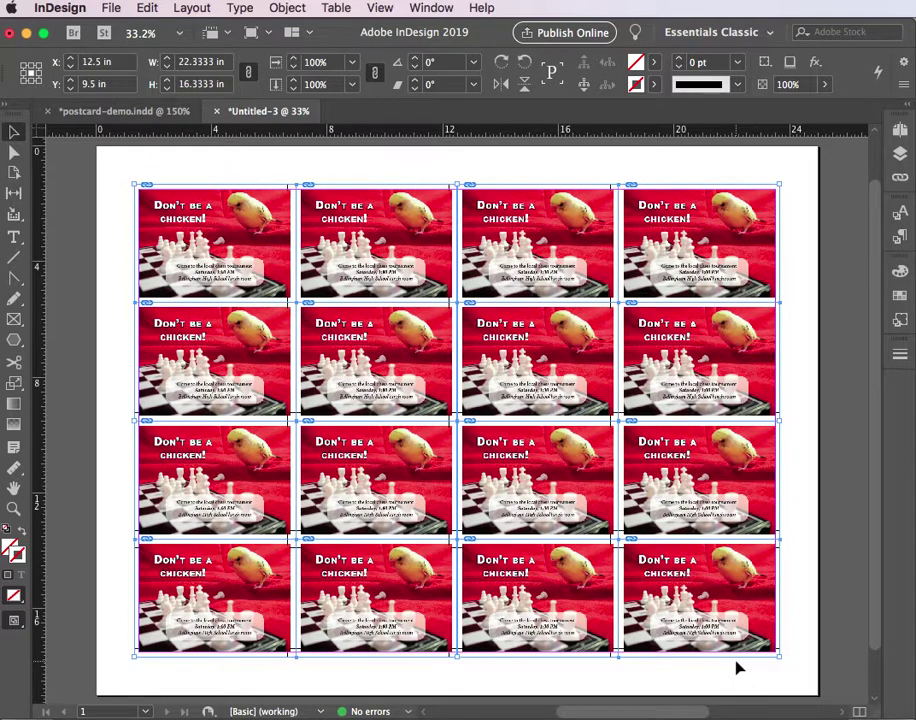
{"action": "left_click_drag", "start_coordinate": [737, 667], "coordinate": [740, 671]}
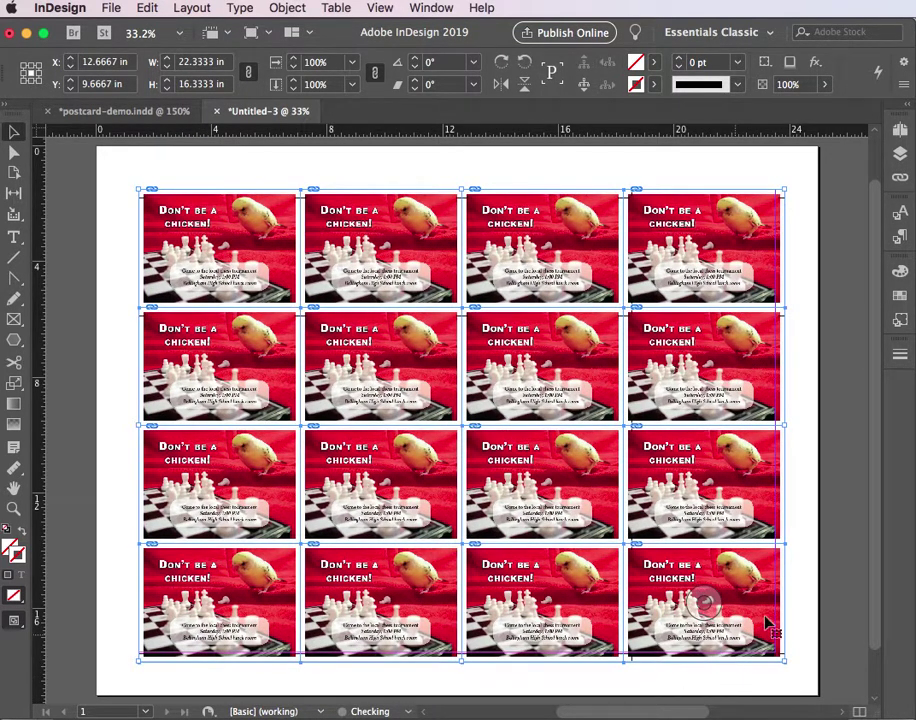
Step: Delete all the postcard copies, keeping only the original in the upper-left corner of the margins
{"action": "left_click", "coordinate": [713, 650]}
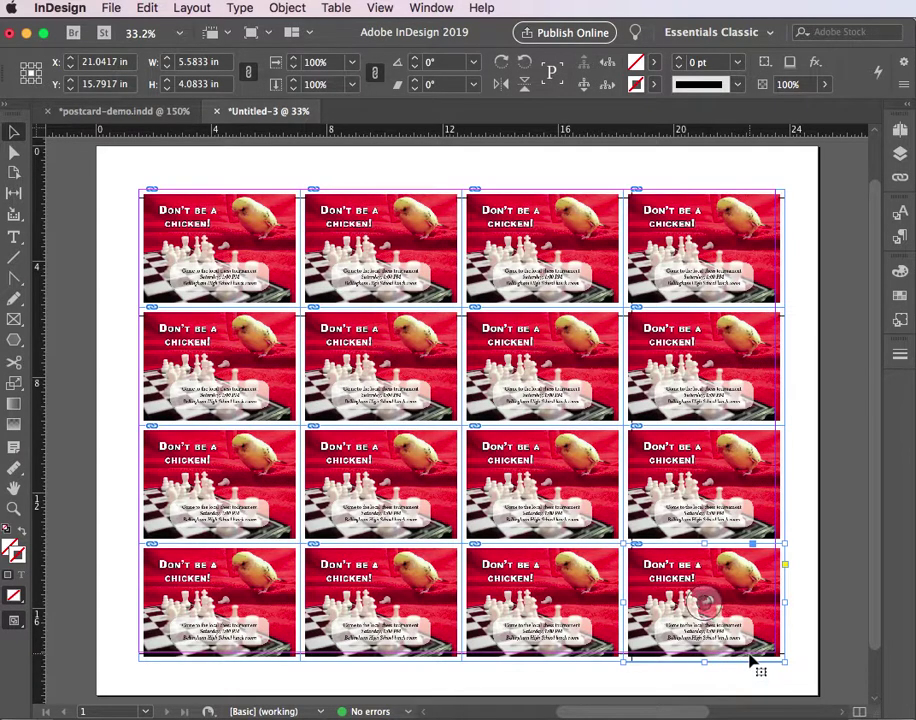
{"action": "key", "text": "Delete"}
{"action": "left_click_drag", "start_coordinate": [801, 599], "coordinate": [442, 302]}
{"action": "key", "text": "Delete"}
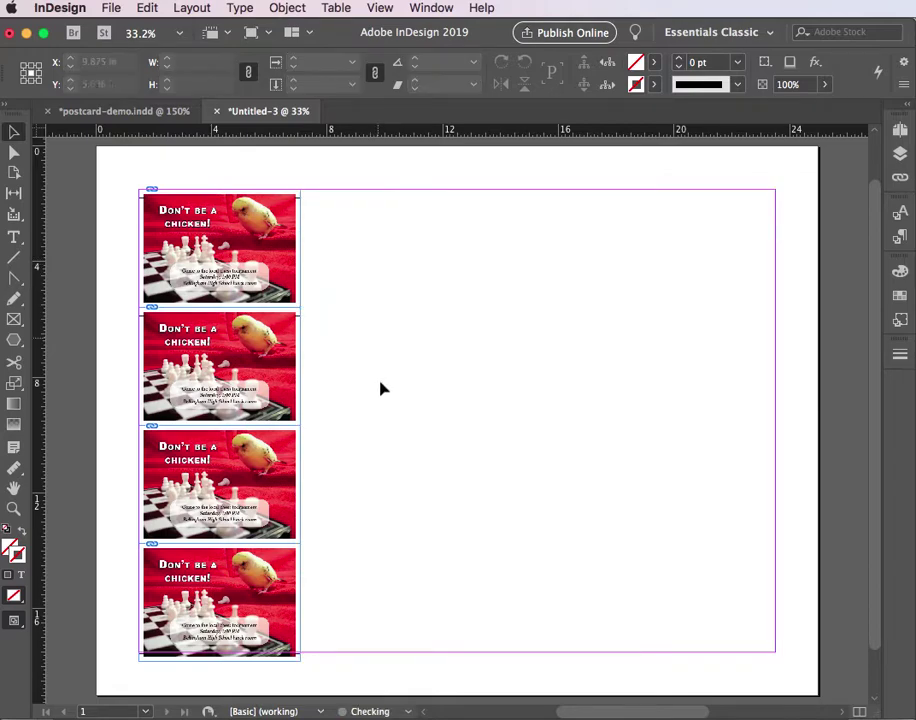
{"action": "left_click_drag", "start_coordinate": [321, 592], "coordinate": [157, 300]}
{"action": "key", "text": "Delete"}
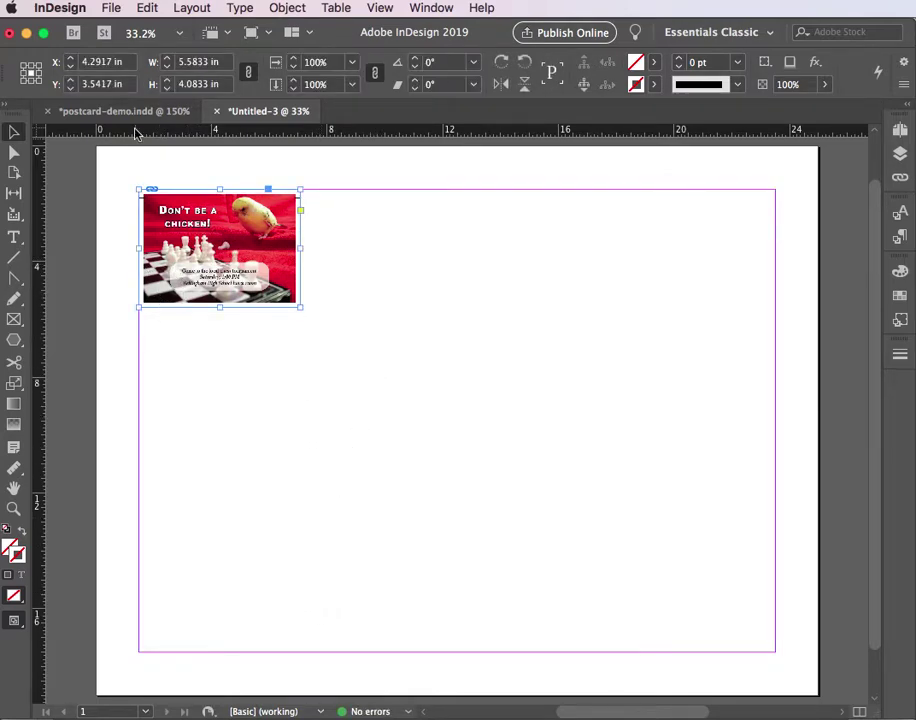
Step: Start a Step and Repeat of the postcard as a grid of 4 rows and 4 columns with the preview on
{"action": "left_click", "coordinate": [146, 9]}
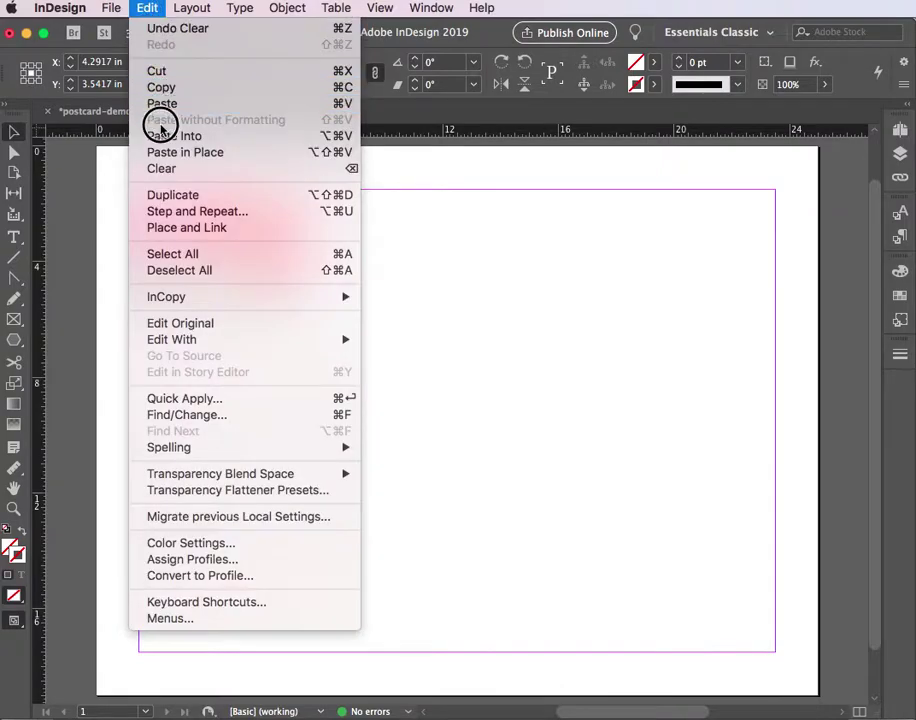
{"action": "left_click", "coordinate": [190, 211]}
{"action": "left_click_drag", "start_coordinate": [706, 384], "coordinate": [462, 318]}
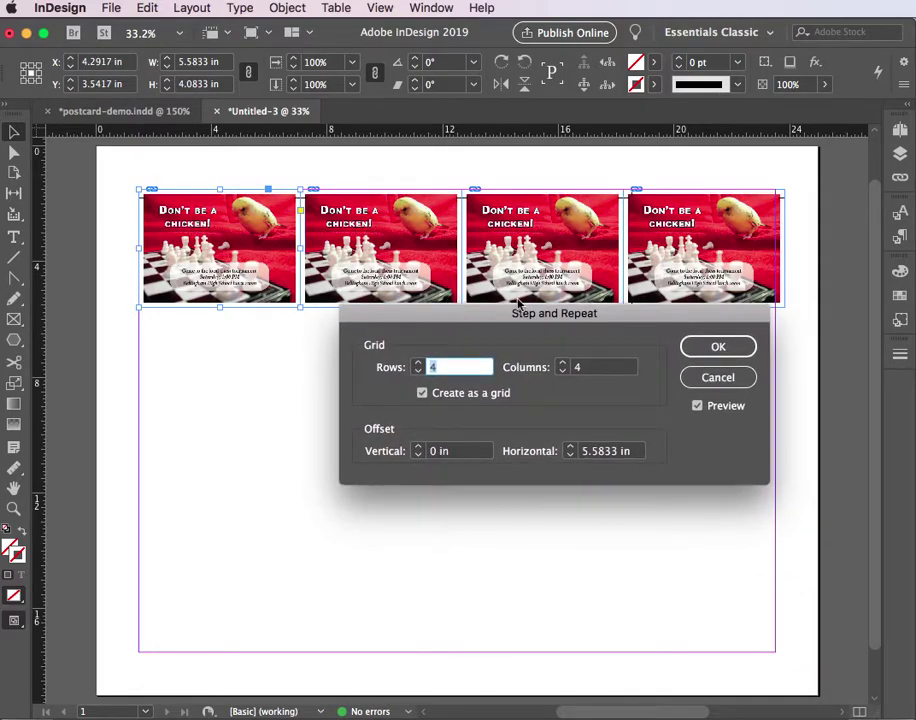
{"action": "left_click_drag", "start_coordinate": [519, 303], "coordinate": [509, 289]}
{"action": "left_click", "coordinate": [687, 393]}
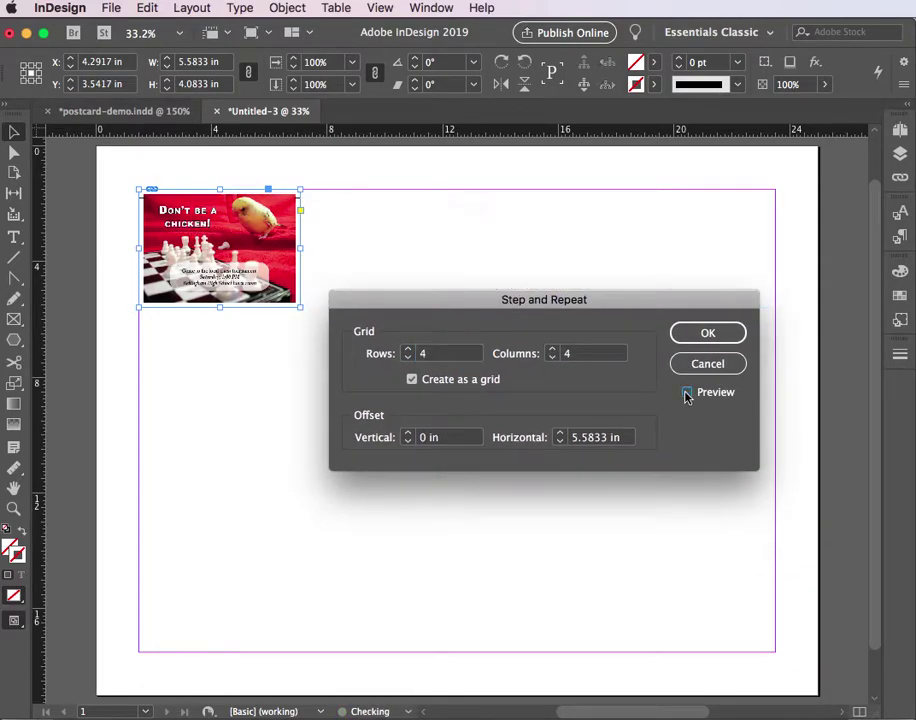
{"action": "left_click", "coordinate": [687, 393]}
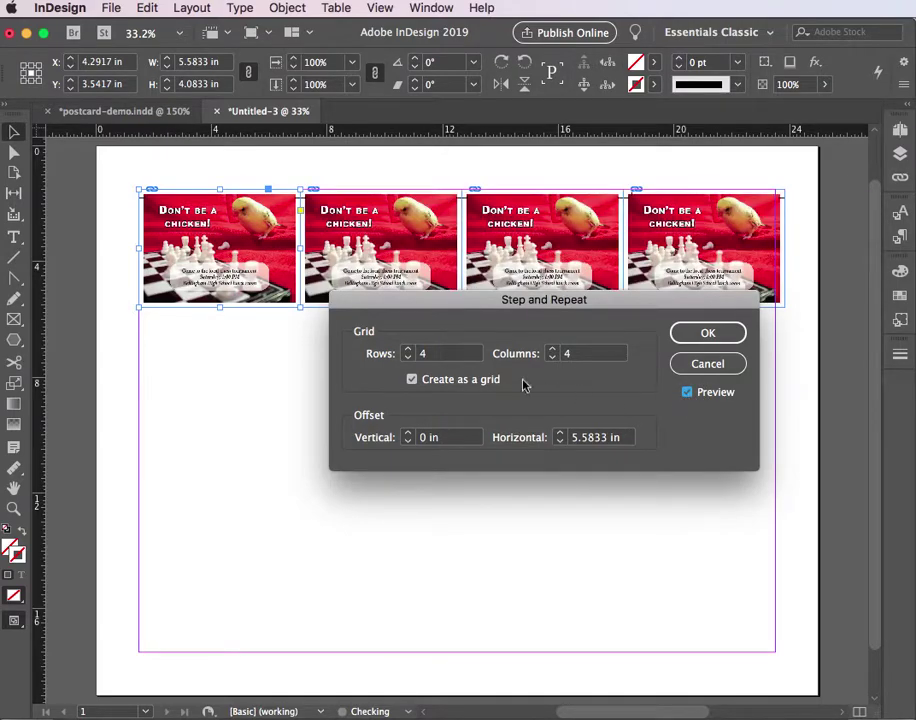
{"action": "left_click", "coordinate": [412, 380]}
{"action": "left_click", "coordinate": [412, 381]}
{"action": "left_click", "coordinate": [407, 349]}
{"action": "left_click", "coordinate": [408, 358]}
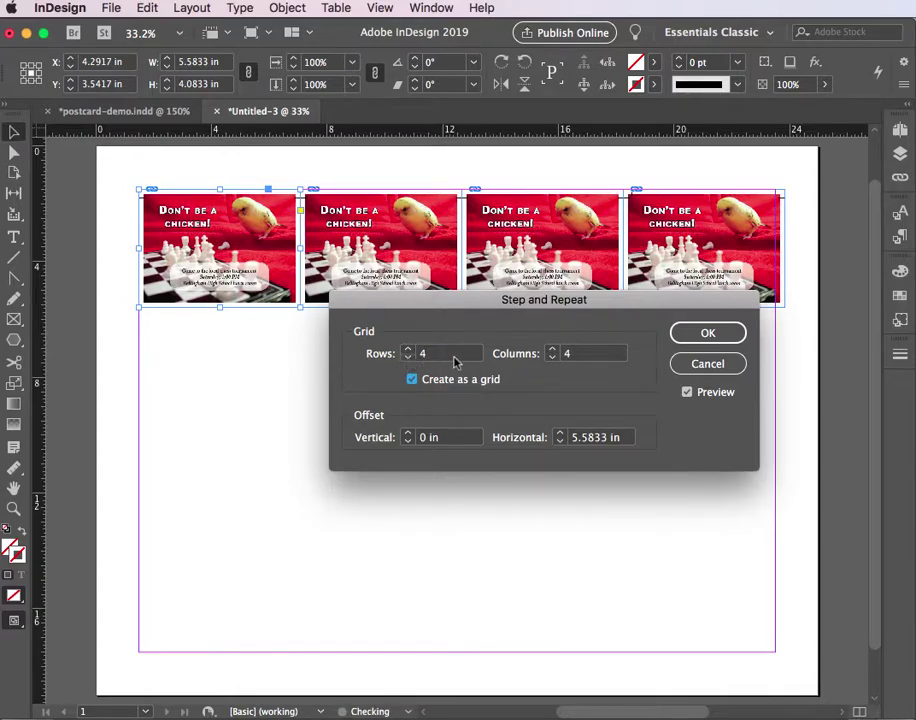
{"action": "left_click", "coordinate": [553, 358]}
{"action": "left_click", "coordinate": [552, 350]}
Step: Reduce the grid's horizontal offset to 5.4375 in
{"action": "left_click", "coordinate": [559, 444]}
{"action": "left_click", "coordinate": [559, 444]}
{"action": "left_click", "coordinate": [559, 444]}
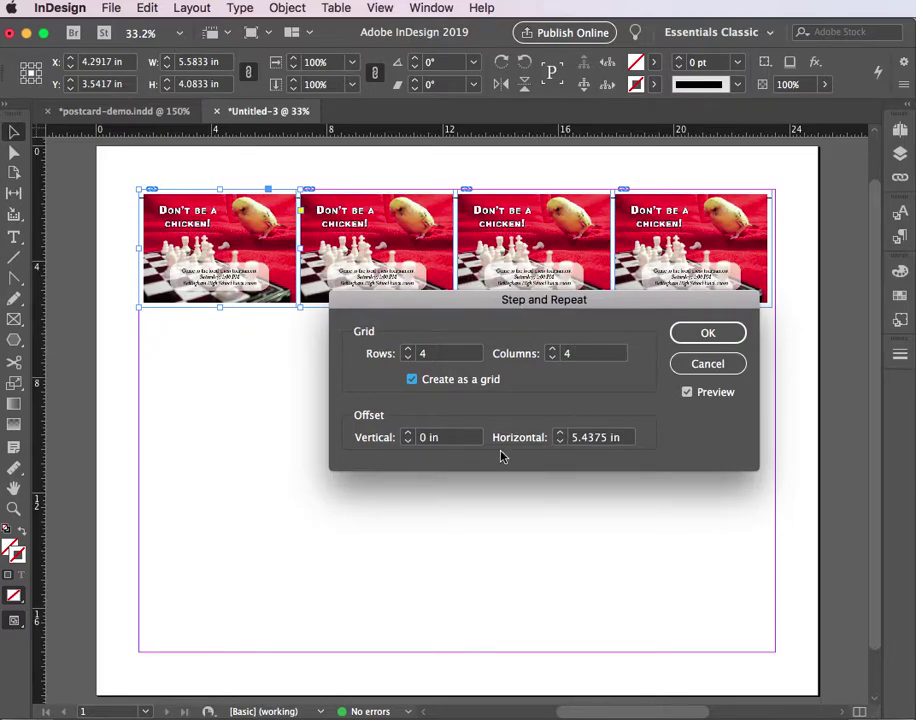
Step: Set the grid's vertical offset to 4 in and create the postcard copies
{"action": "left_click", "coordinate": [407, 434]}
{"action": "left_click", "coordinate": [407, 434]}
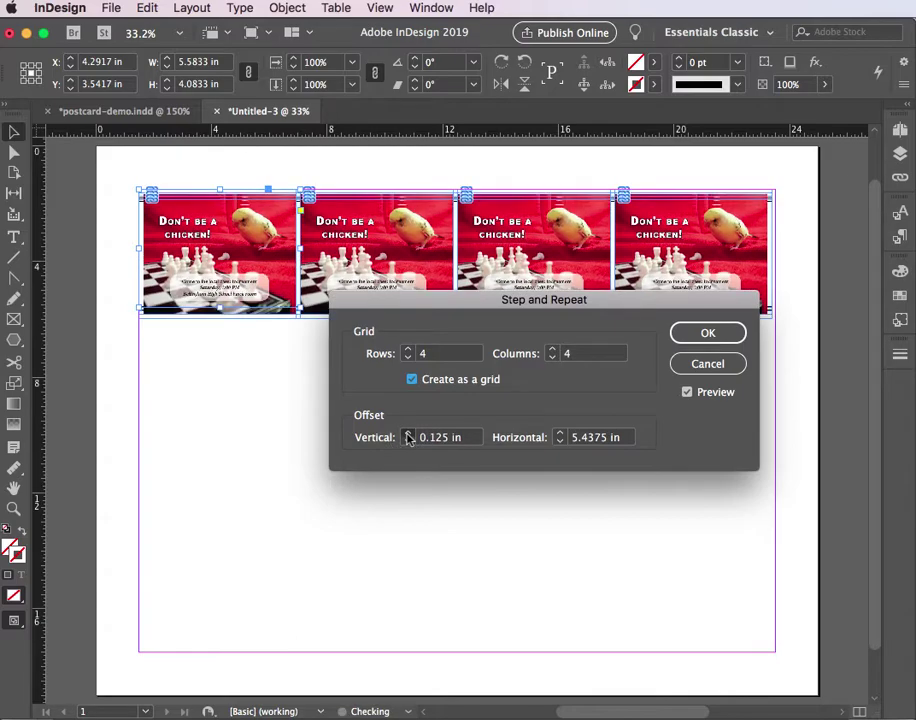
{"action": "left_click", "coordinate": [407, 434]}
{"action": "left_click", "coordinate": [407, 434]}
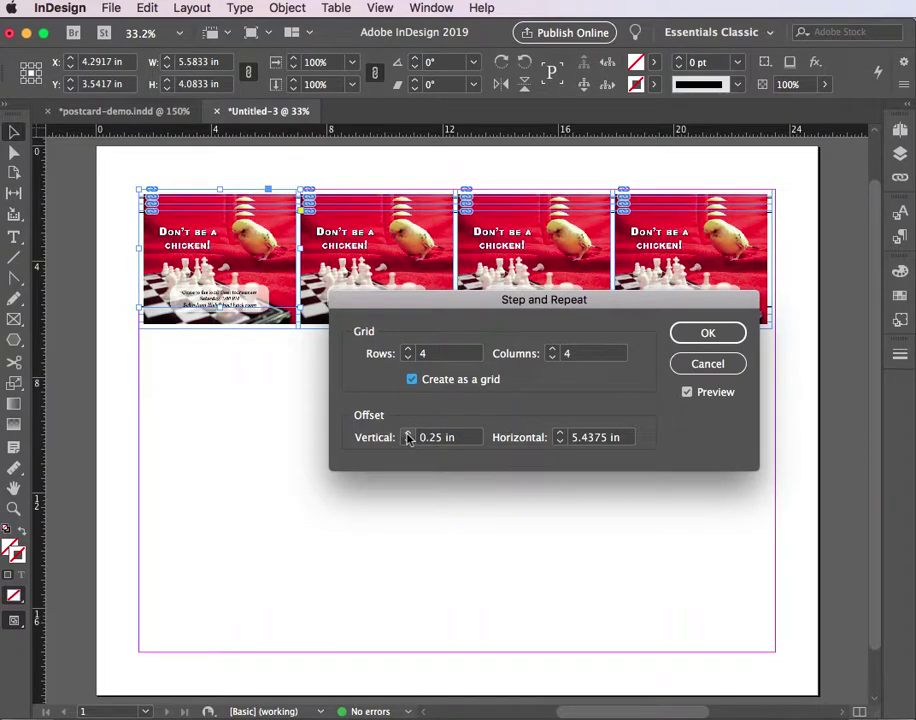
{"action": "left_click", "coordinate": [407, 434], "text": "shift"}
{"action": "left_click", "coordinate": [407, 434], "text": "shift"}
{"action": "left_click", "coordinate": [407, 434], "text": "shift"}
{"action": "left_click", "coordinate": [407, 434], "text": "shift"}
{"action": "left_click", "coordinate": [407, 434], "text": "shift"}
{"action": "left_click", "coordinate": [407, 434], "text": "shift"}
{"action": "left_click", "coordinate": [407, 434], "text": "shift"}
{"action": "left_click", "coordinate": [407, 434], "text": "shift"}
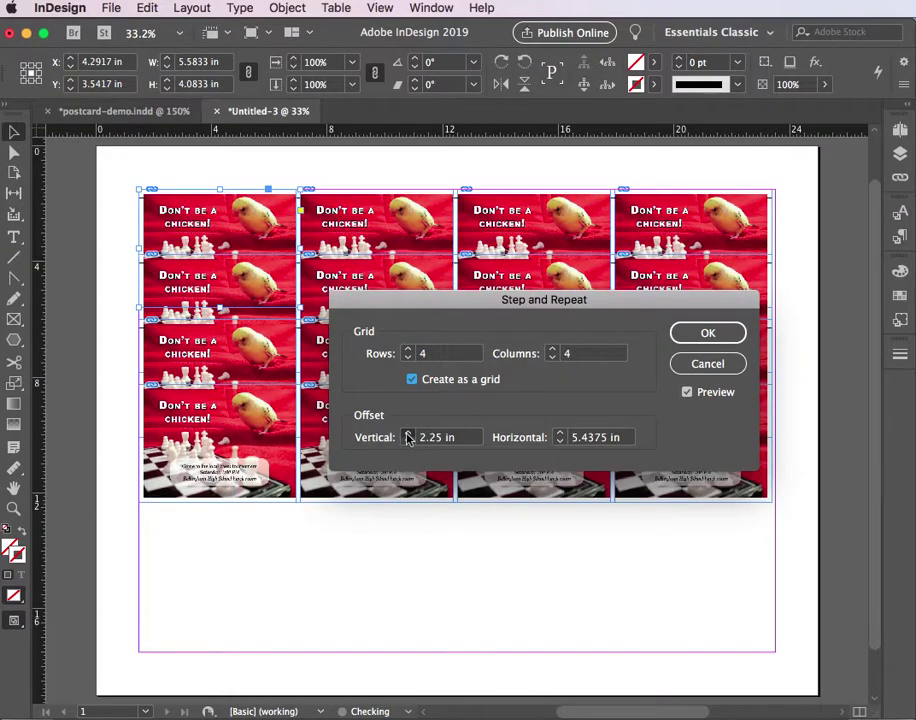
{"action": "left_click", "coordinate": [407, 434], "text": "shift"}
{"action": "left_click", "coordinate": [407, 434], "text": "shift"}
{"action": "left_click", "coordinate": [407, 434], "text": "shift"}
{"action": "left_click", "coordinate": [407, 434], "text": "shift"}
{"action": "left_click", "coordinate": [407, 434], "text": "shift"}
{"action": "left_click", "coordinate": [407, 434], "text": "shift"}
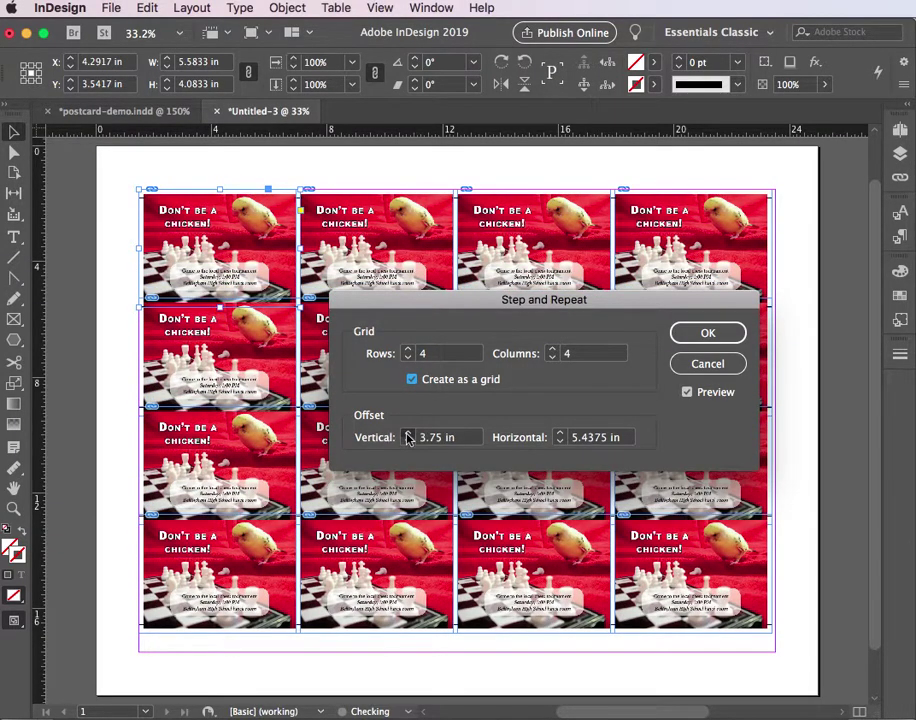
{"action": "left_click", "coordinate": [407, 434], "text": "shift"}
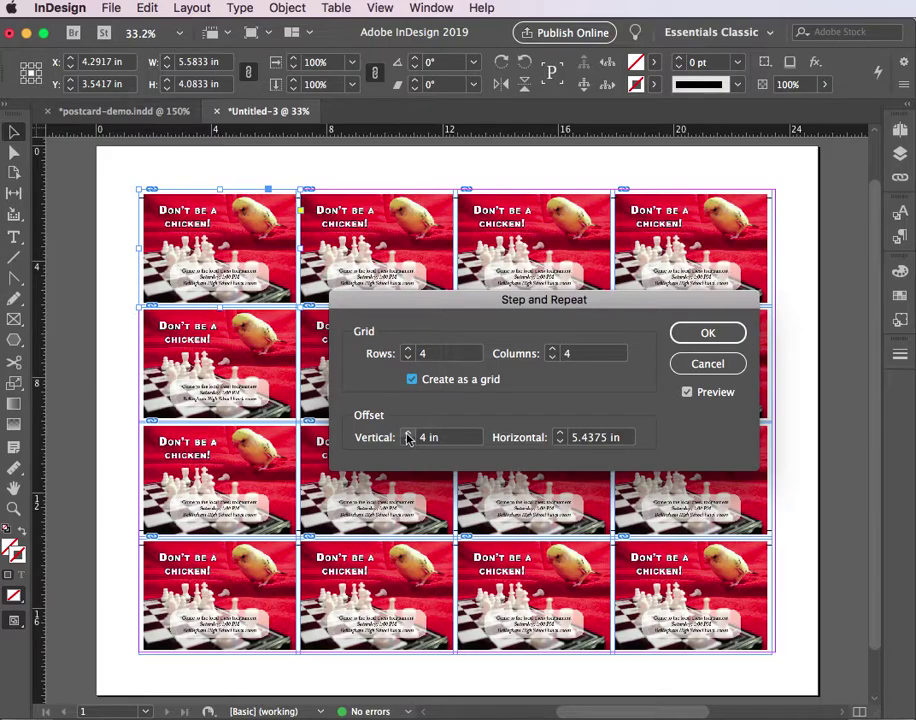
{"action": "left_click", "coordinate": [408, 441]}
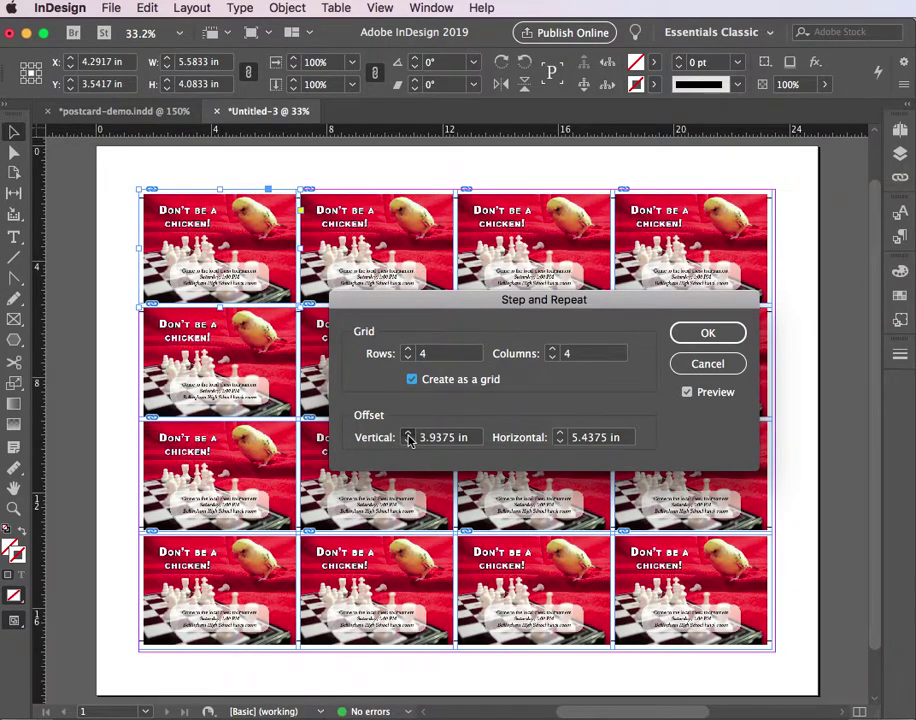
{"action": "left_click", "coordinate": [408, 434]}
{"action": "left_click", "coordinate": [697, 337]}
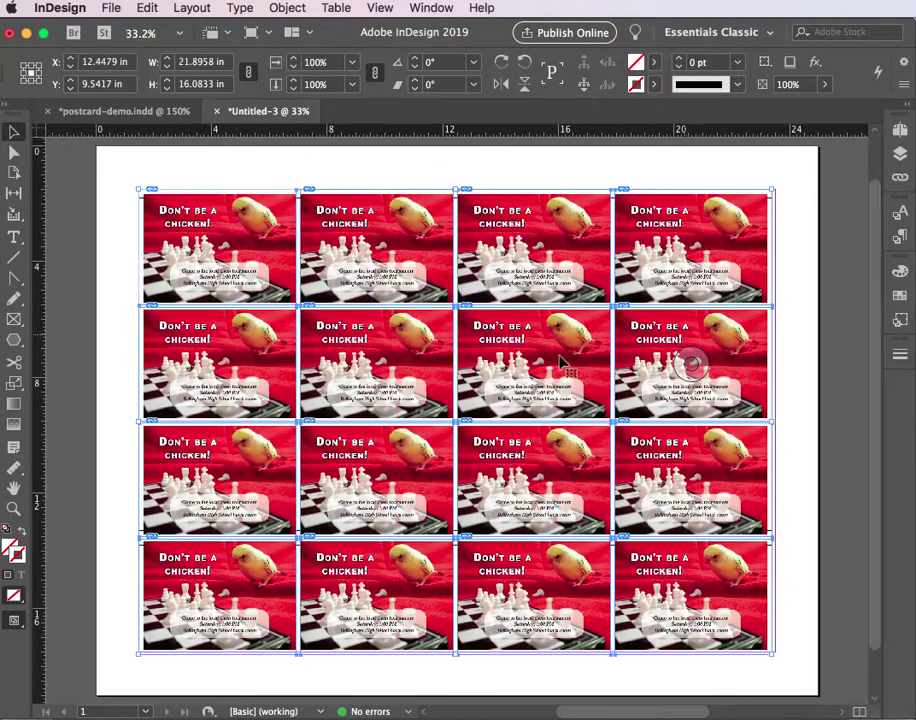
Step: Examine the crop marks between the postcards in the middle of the grid up close
{"action": "left_click", "coordinate": [116, 420]}
{"action": "key", "text": "super+space"}
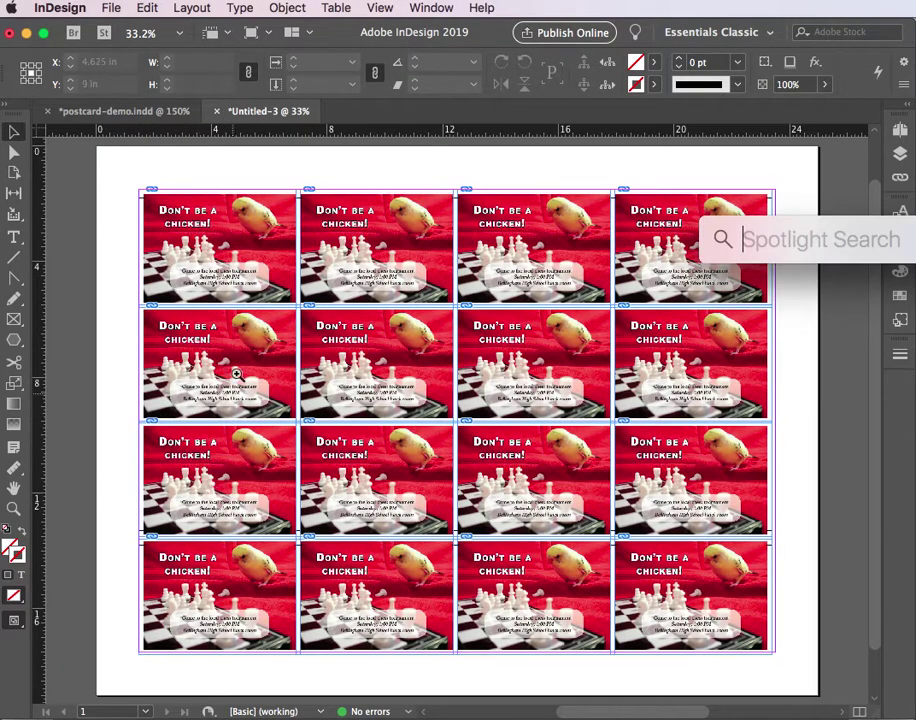
{"action": "left_click_drag", "start_coordinate": [317, 440], "coordinate": [480, 537]}
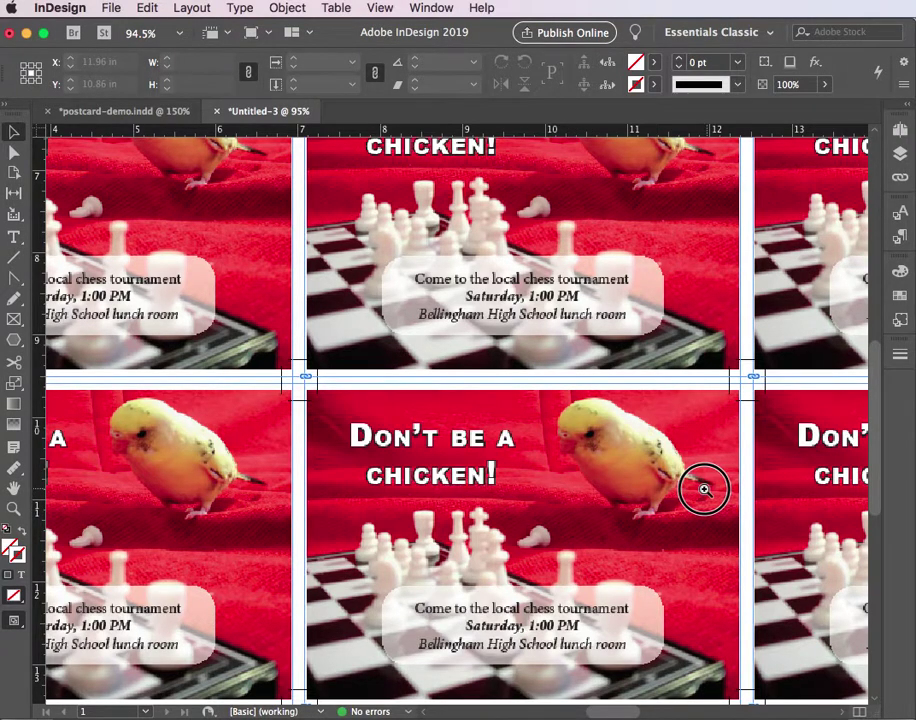
{"action": "scroll", "coordinate": [703, 491], "scroll_direction": "right", "scroll_amount": 10}
{"action": "scroll", "coordinate": [521, 474], "scroll_direction": "right", "scroll_amount": 4}
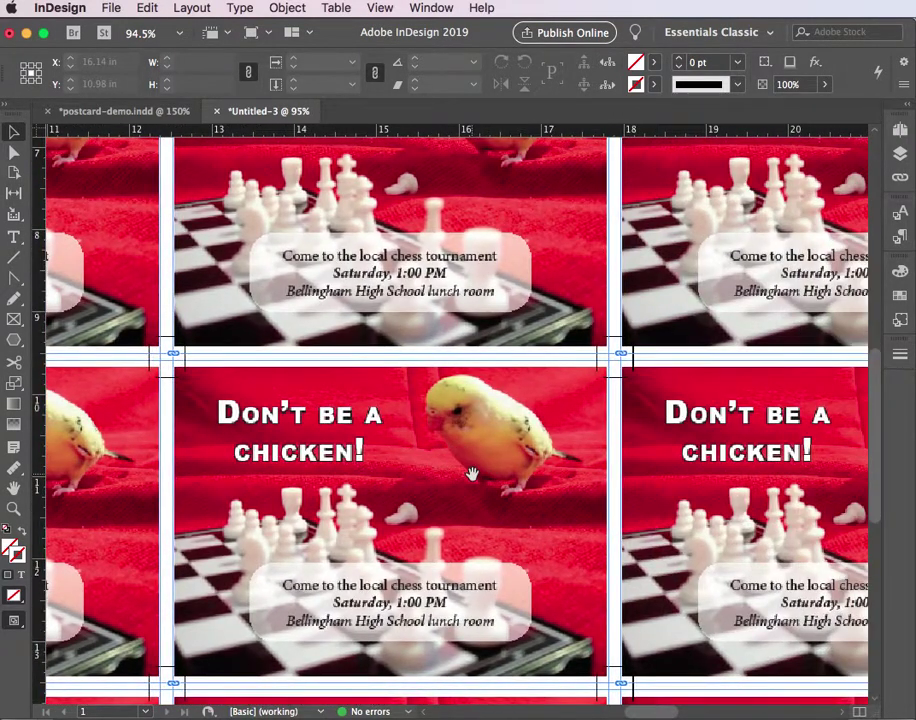
Step: Hide the guides and frame edges, and check the crop marks in the gaps across the lower rows of postcards
{"action": "key", "text": "ctrl+super+h"}
{"action": "left_click_drag", "start_coordinate": [704, 439], "coordinate": [547, 453]}
{"action": "key", "text": "super+space"}
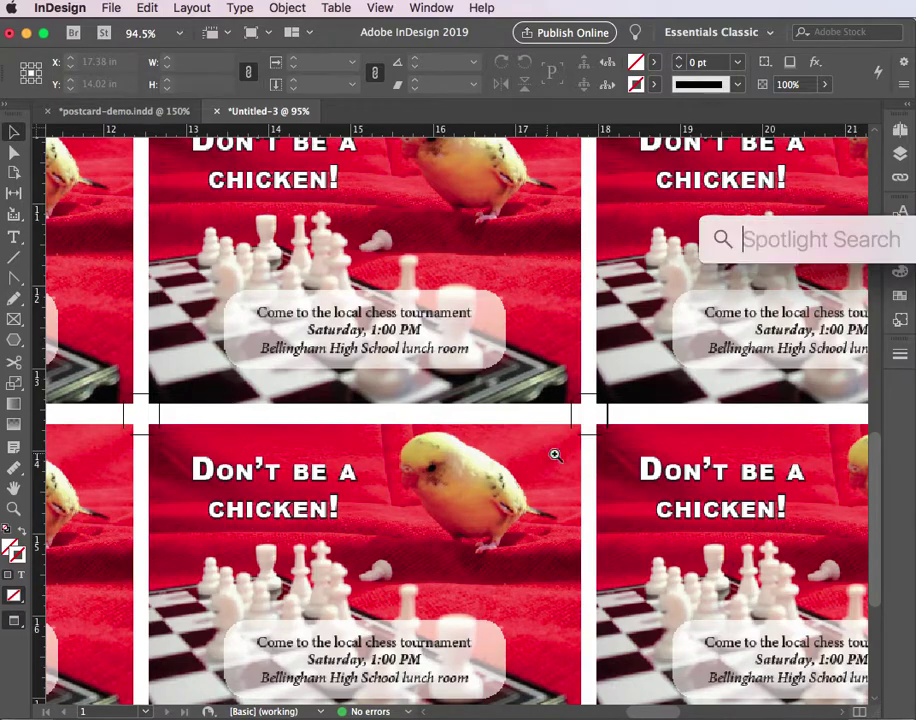
{"action": "left_click", "coordinate": [615, 417]}
{"action": "left_click_drag", "start_coordinate": [422, 474], "coordinate": [710, 466]}
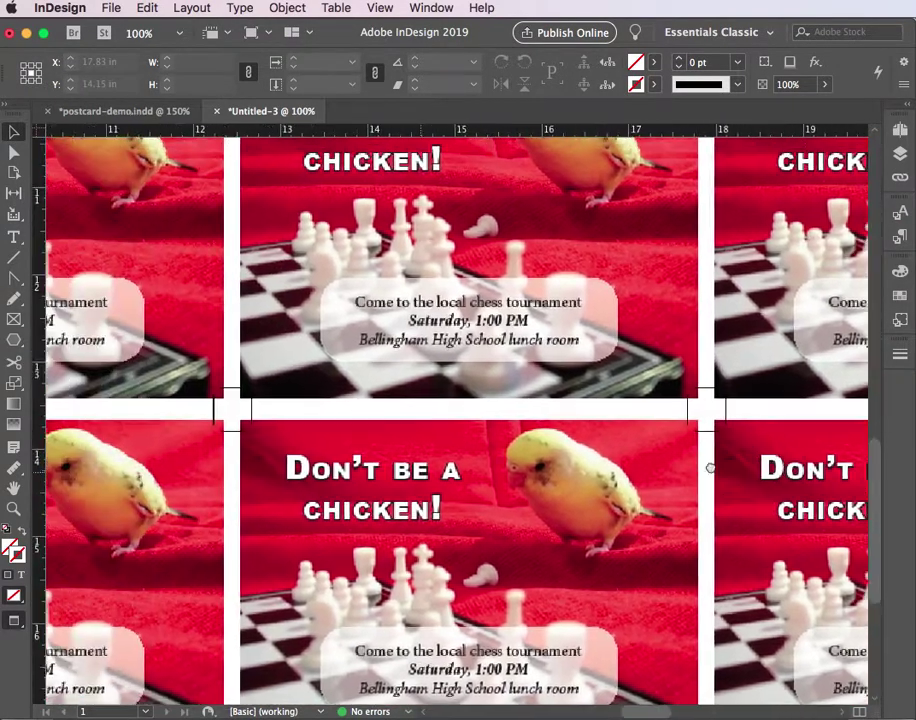
{"action": "left_click_drag", "start_coordinate": [386, 493], "coordinate": [814, 493]}
{"action": "left_click_drag", "start_coordinate": [342, 540], "coordinate": [730, 511]}
{"action": "key", "text": "super+0"}
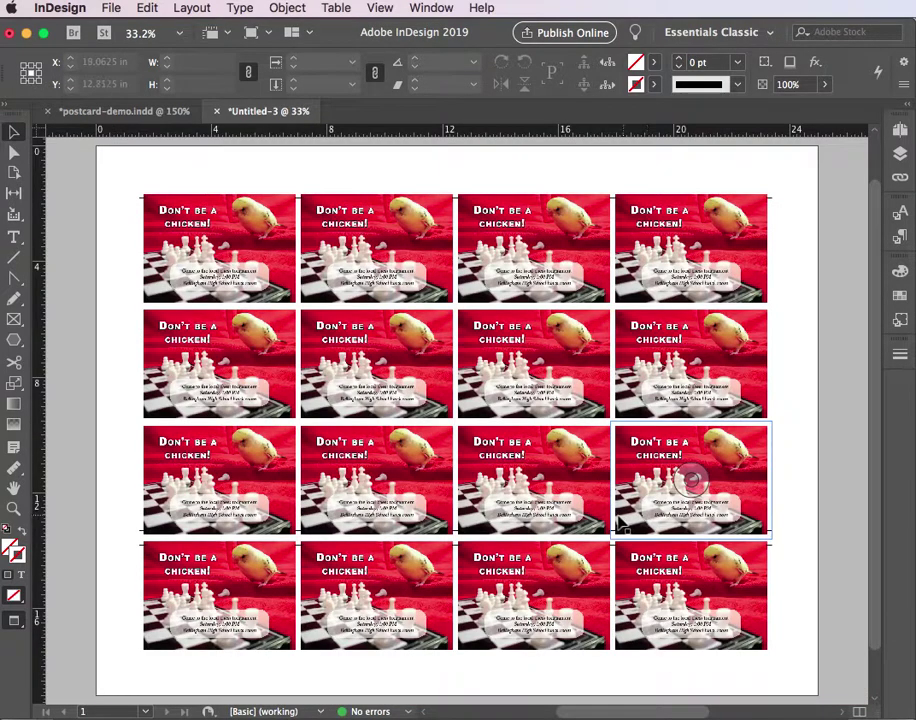
Step: Start an Adobe PDF (Print) export of the imposed sheet to the Desktop, naming the file "imposed Gagn-up"
{"action": "left_click", "coordinate": [111, 7]}
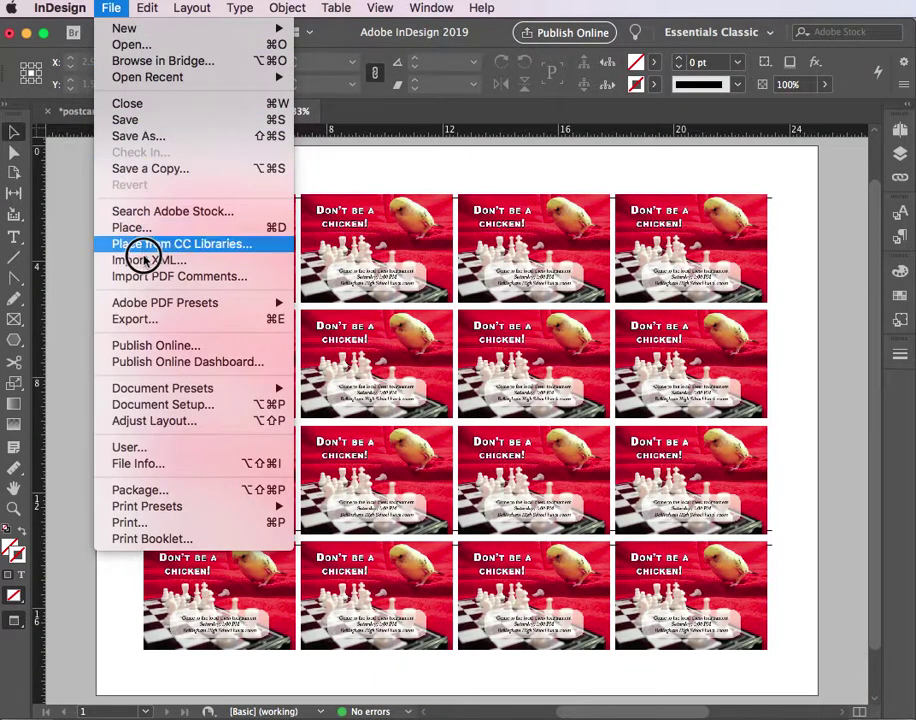
{"action": "left_click", "coordinate": [153, 319]}
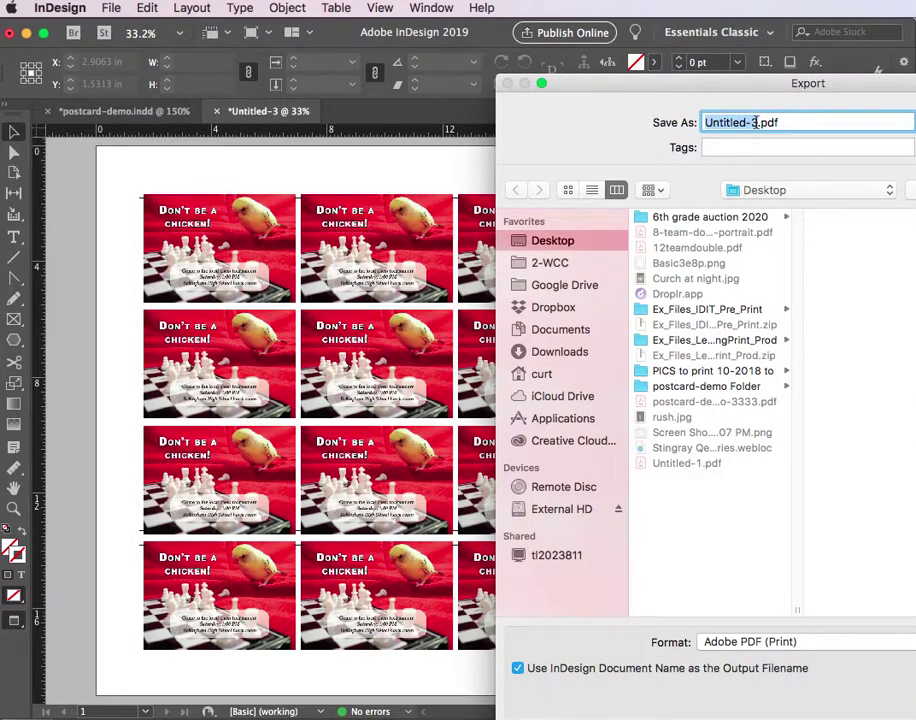
{"action": "left_click", "coordinate": [755, 122]}
{"action": "left_click_drag", "start_coordinate": [755, 122], "coordinate": [682, 113]}
{"action": "type", "text": "imposed"}
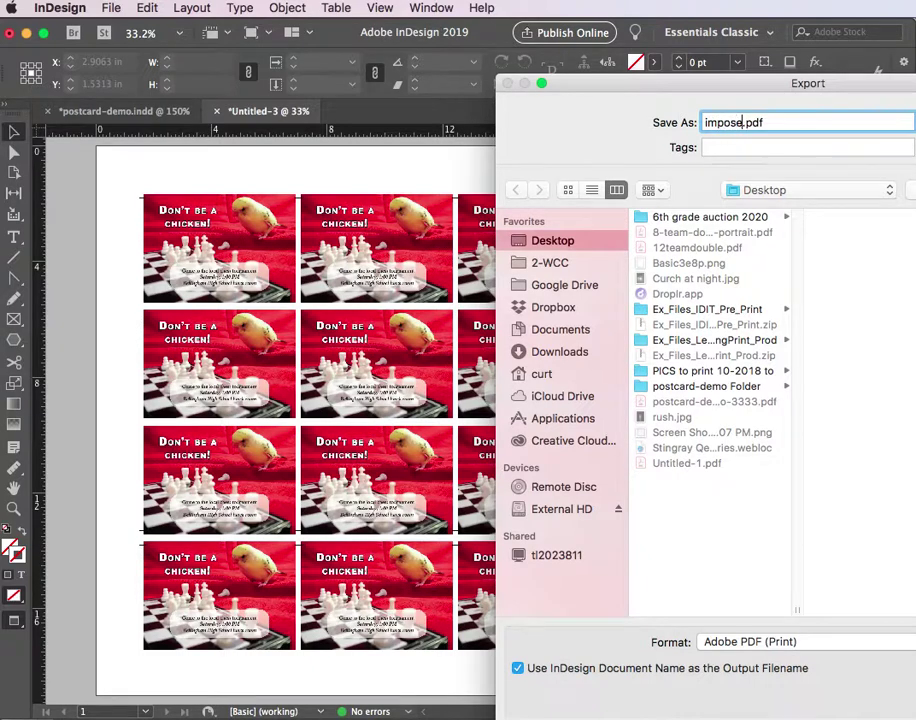
{"action": "type", "text": " Gagn-up"}
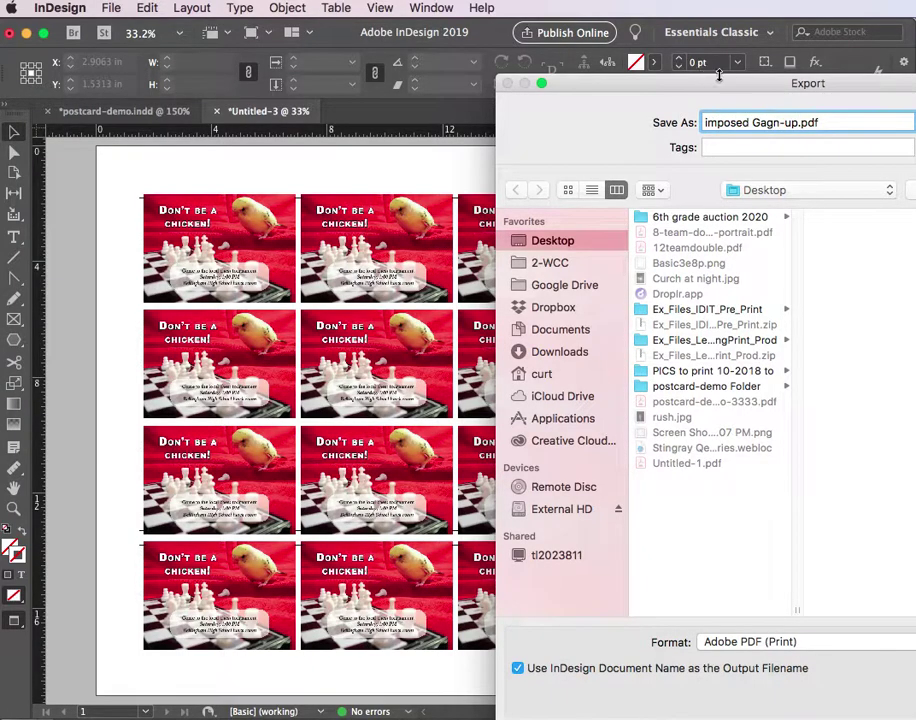
{"action": "left_click_drag", "start_coordinate": [718, 75], "coordinate": [483, 45]}
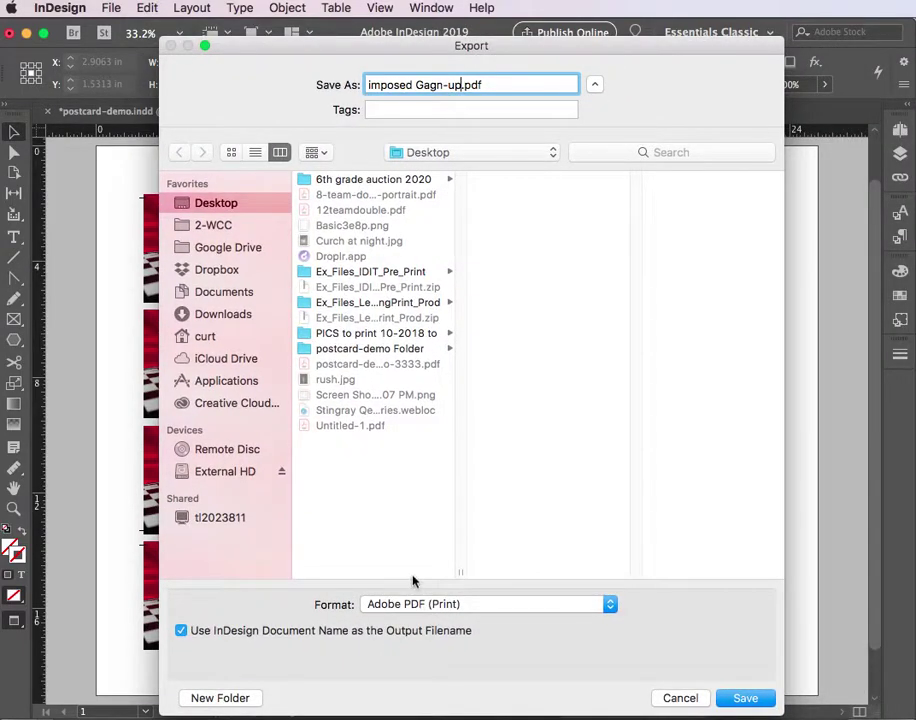
{"action": "left_click", "coordinate": [756, 700]}
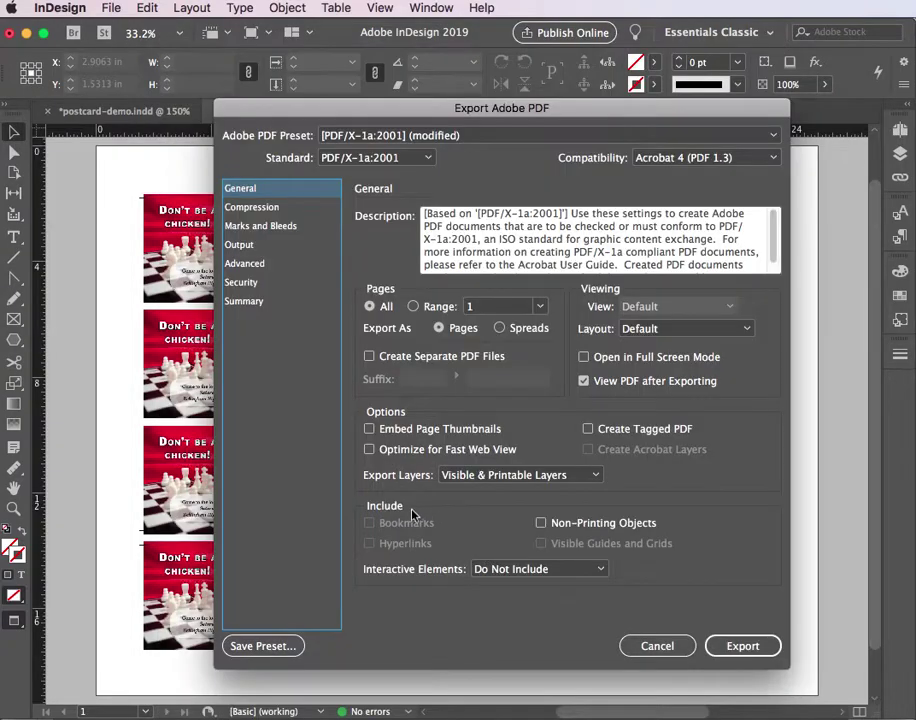
Step: Export the sheet with the [PDF/X-1a:2001] preset, leaving all printer's marks off and the bleed at 0 in
{"action": "left_click", "coordinate": [416, 136]}
{"action": "left_click", "coordinate": [390, 171]}
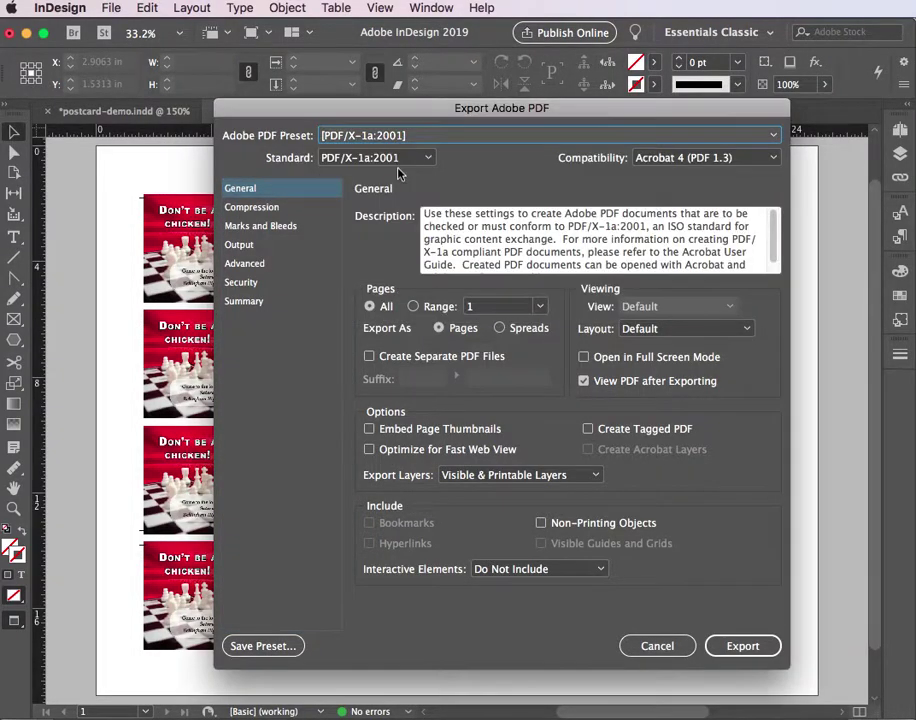
{"action": "left_click", "coordinate": [277, 227]}
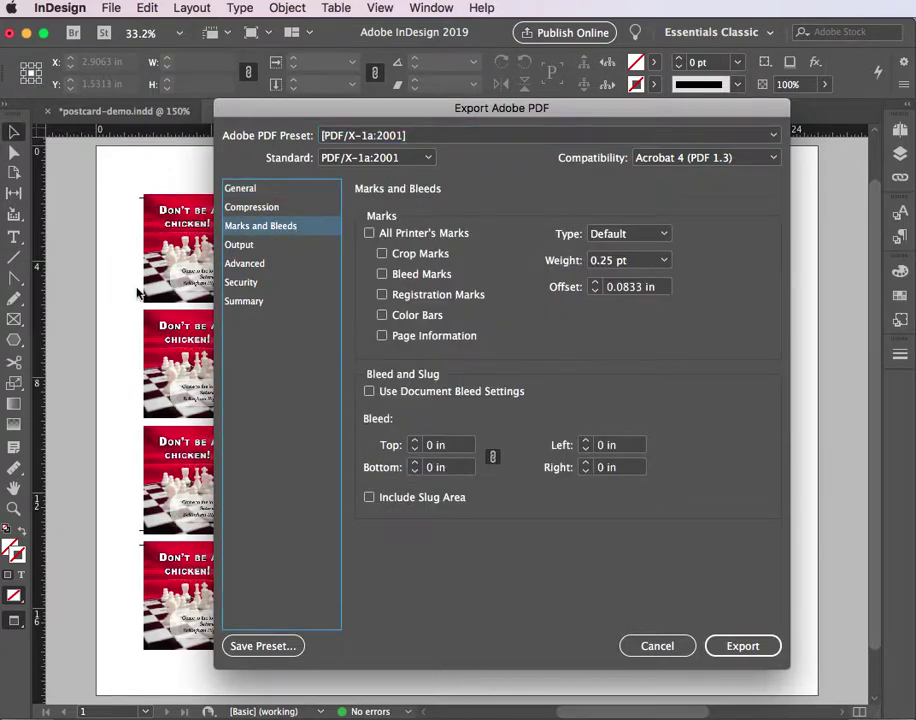
{"action": "left_click_drag", "start_coordinate": [285, 121], "coordinate": [646, 175]}
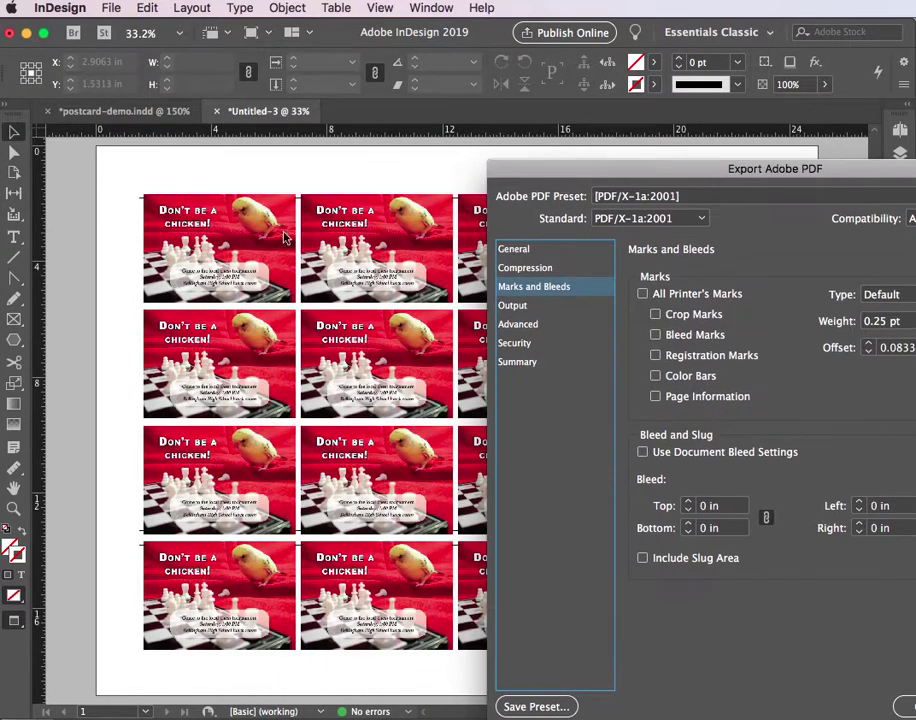
{"action": "left_click_drag", "start_coordinate": [555, 170], "coordinate": [301, 87]}
{"action": "left_click", "coordinate": [752, 623]}
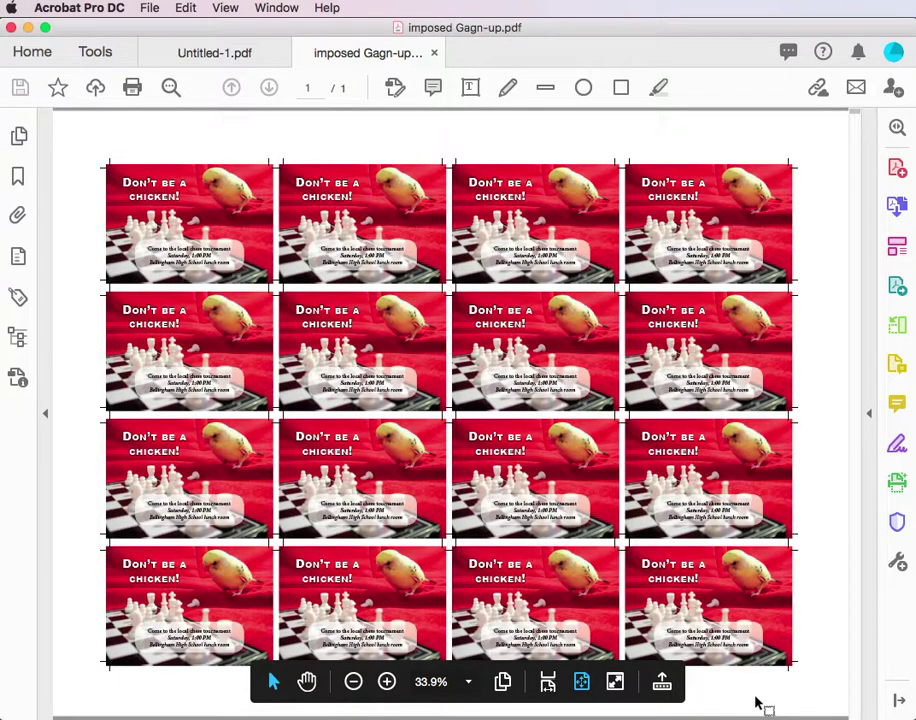
Step: Close imposed Gagn-up.pdf and Untitled-1.pdf in Acrobat, and return to the imposed sheet in InDesign
{"action": "left_click", "coordinate": [434, 54]}
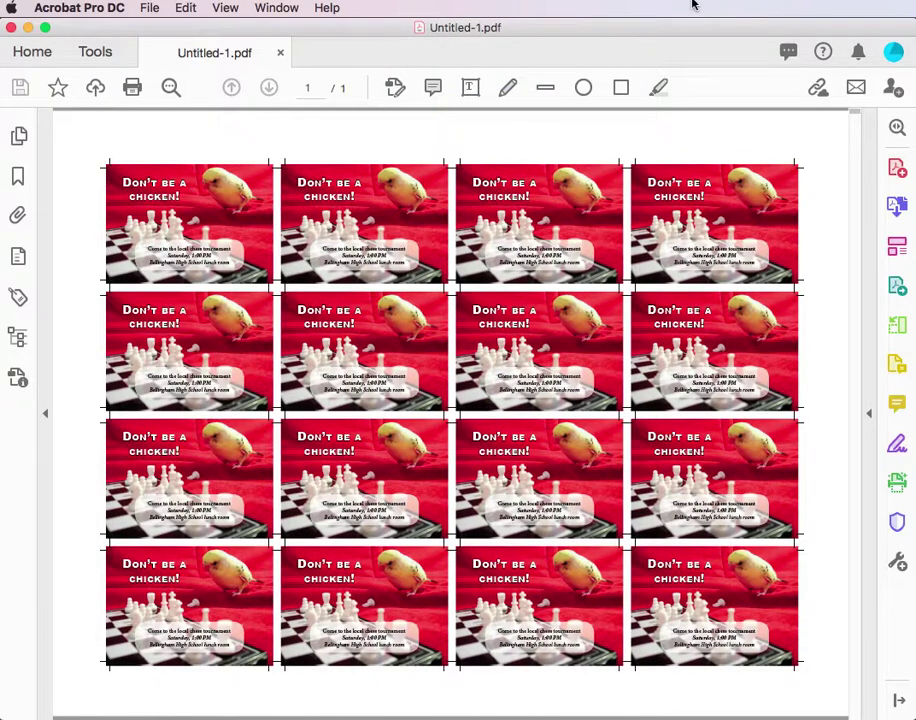
{"action": "left_click", "coordinate": [12, 29]}
{"action": "left_click", "coordinate": [360, 33]}
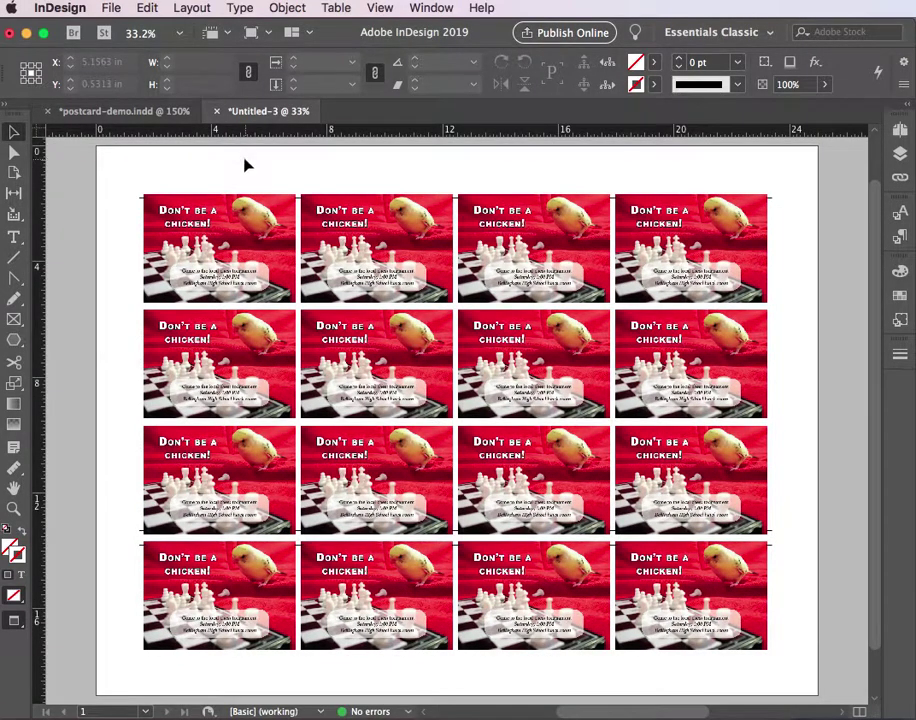
Step: Package the imposed document, saving it to the Desktop as Untitled-3.indd and collecting fonts, linked graphics and IDML in "Untitled-3 Folder"
{"action": "left_click", "coordinate": [112, 10]}
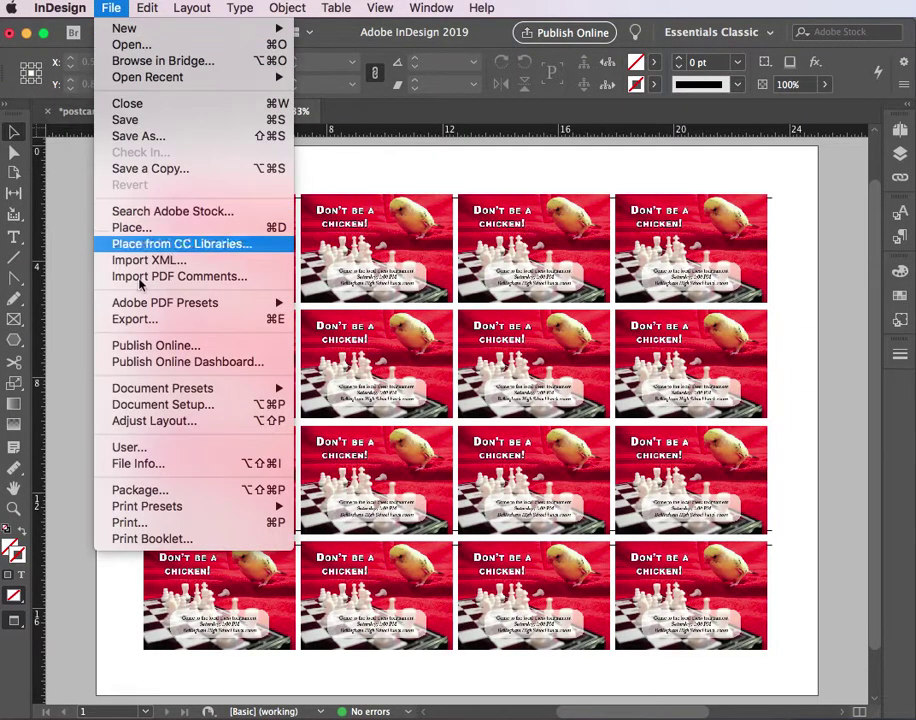
{"action": "left_click", "coordinate": [155, 490]}
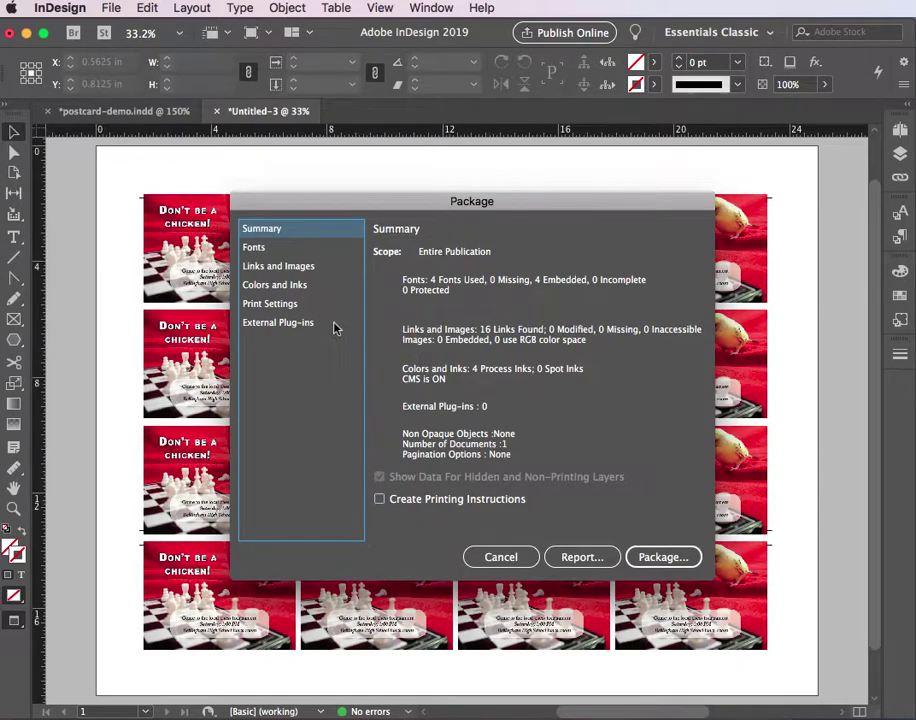
{"action": "left_click", "coordinate": [662, 557]}
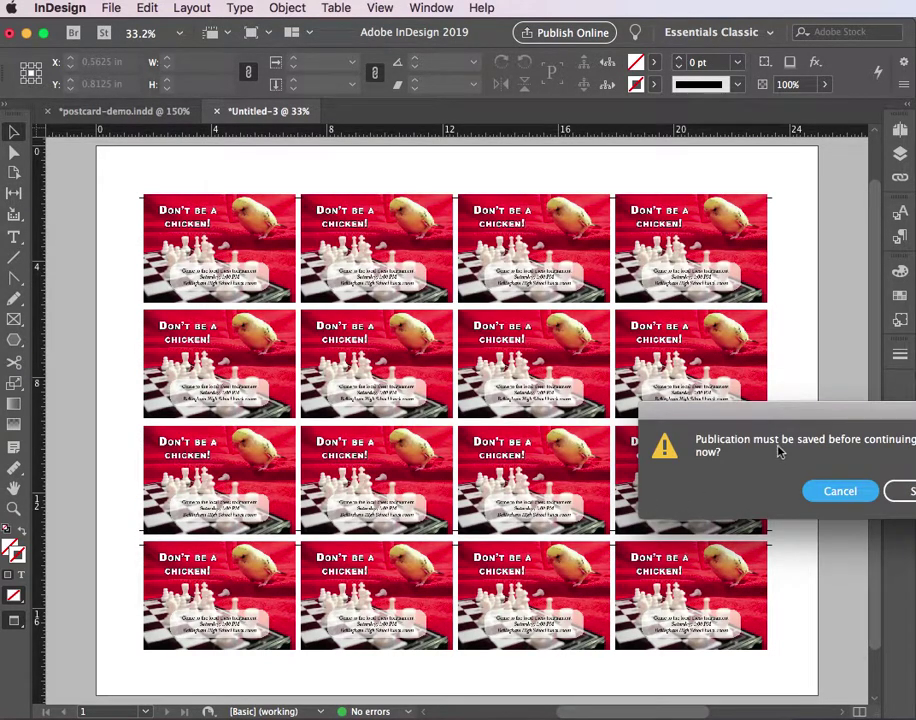
{"action": "left_click", "coordinate": [697, 430]}
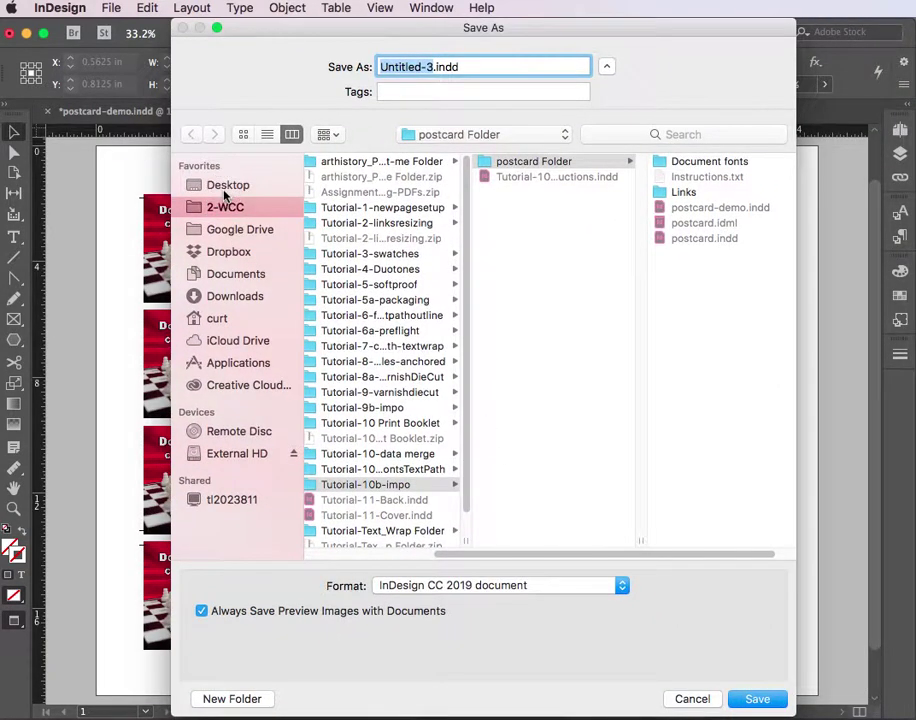
{"action": "left_click", "coordinate": [225, 188]}
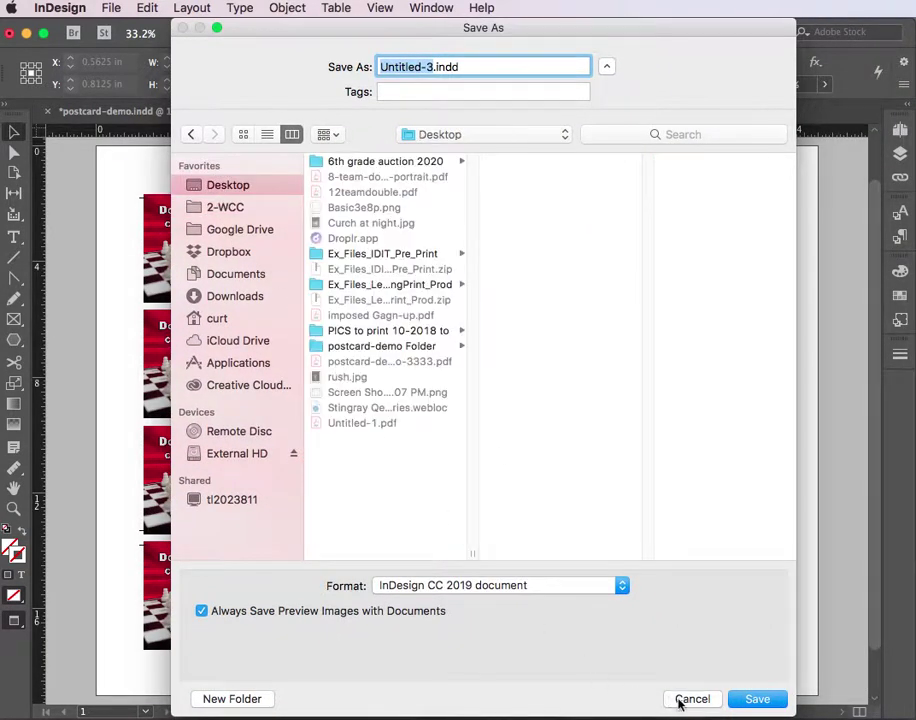
{"action": "left_click", "coordinate": [752, 700]}
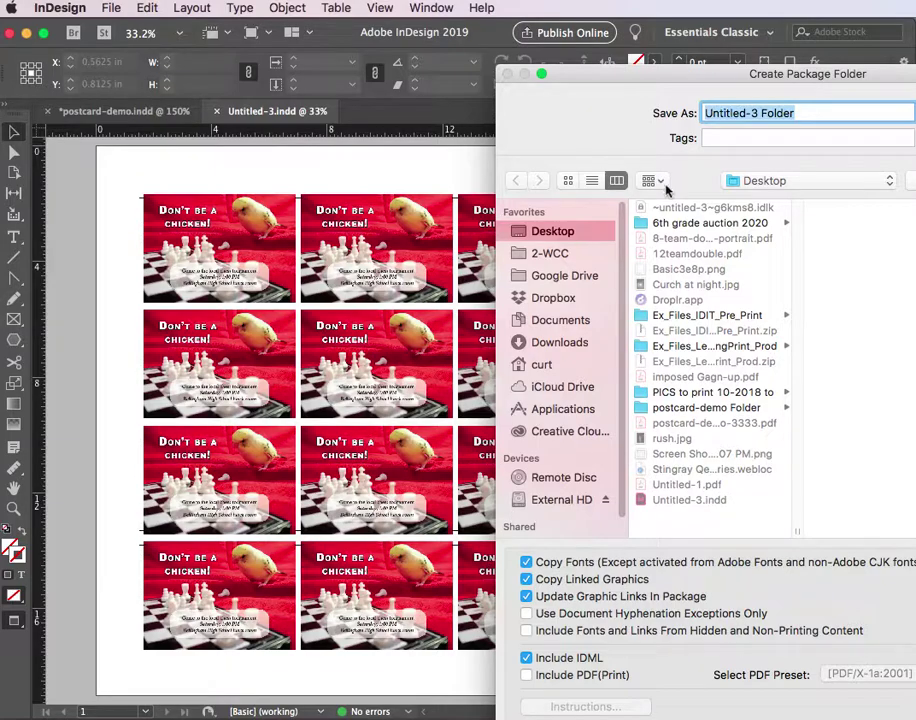
{"action": "left_click_drag", "start_coordinate": [705, 72], "coordinate": [382, 25]}
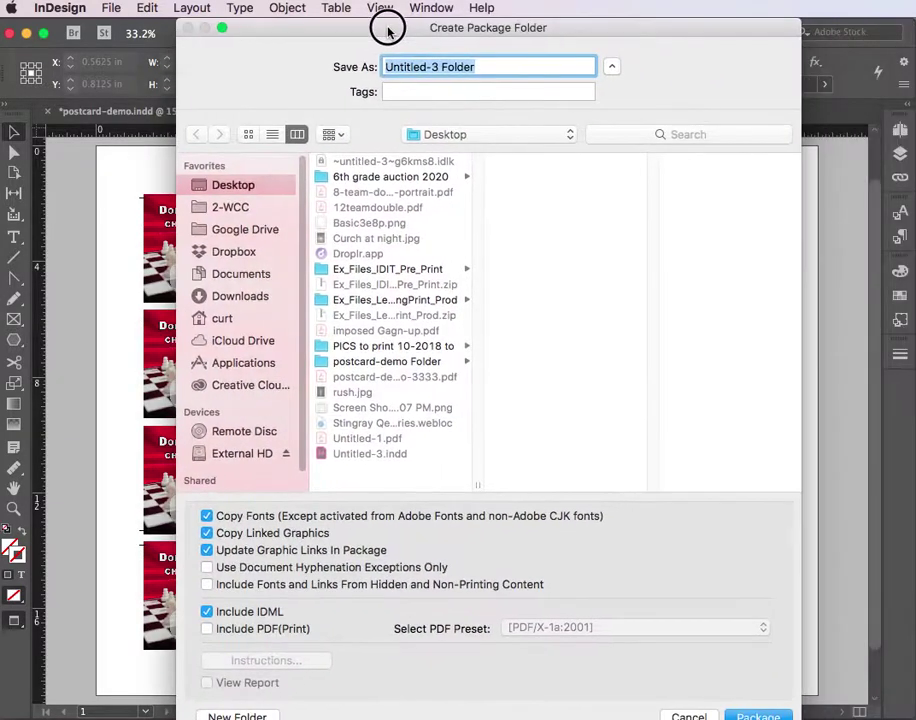
{"action": "left_click", "coordinate": [758, 716]}
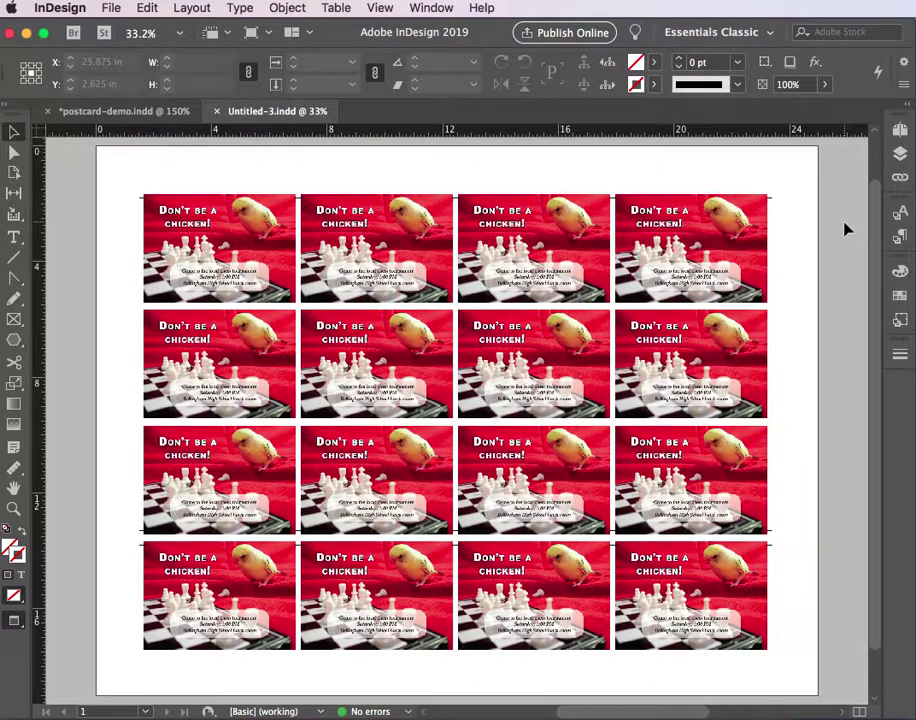
{"action": "left_click", "coordinate": [690, 240]}
{"action": "left_click", "coordinate": [290, 200]}
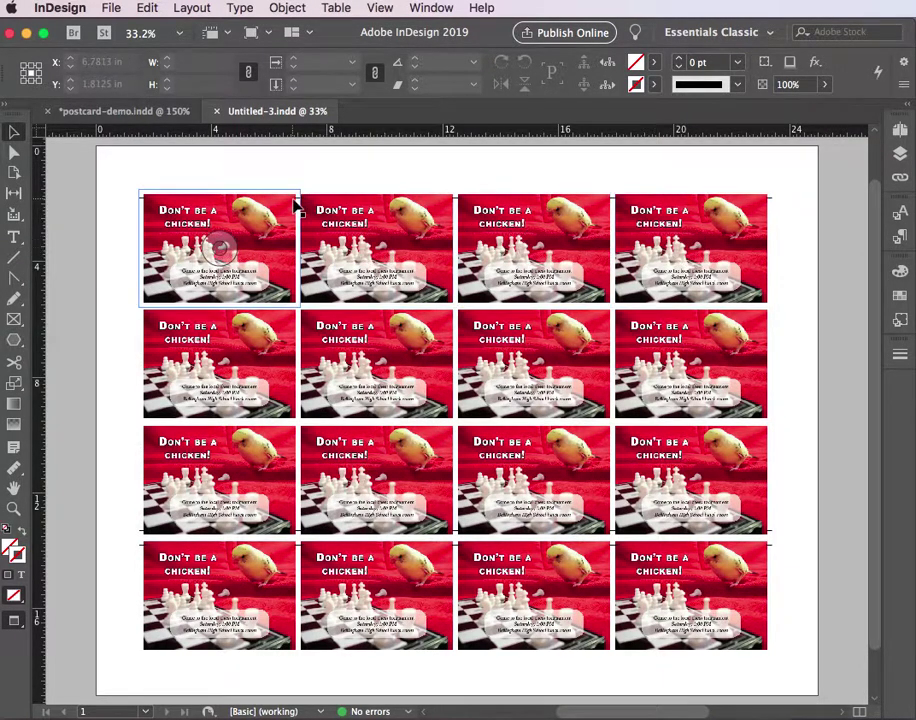
{"action": "left_click", "coordinate": [583, 290]}
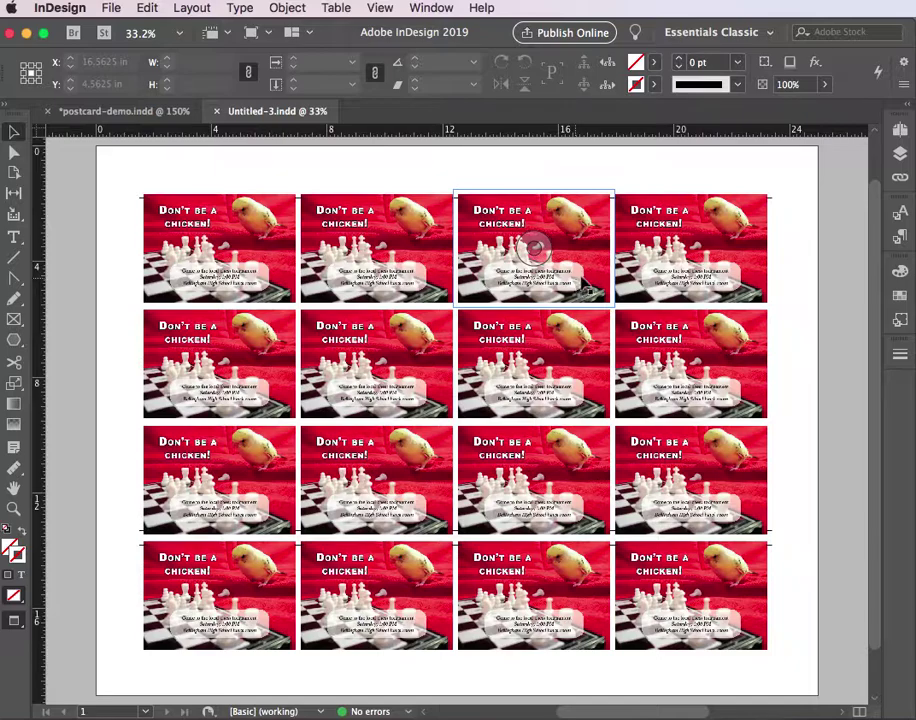
{"action": "left_click", "coordinate": [352, 177]}
{"action": "left_click", "coordinate": [664, 204]}
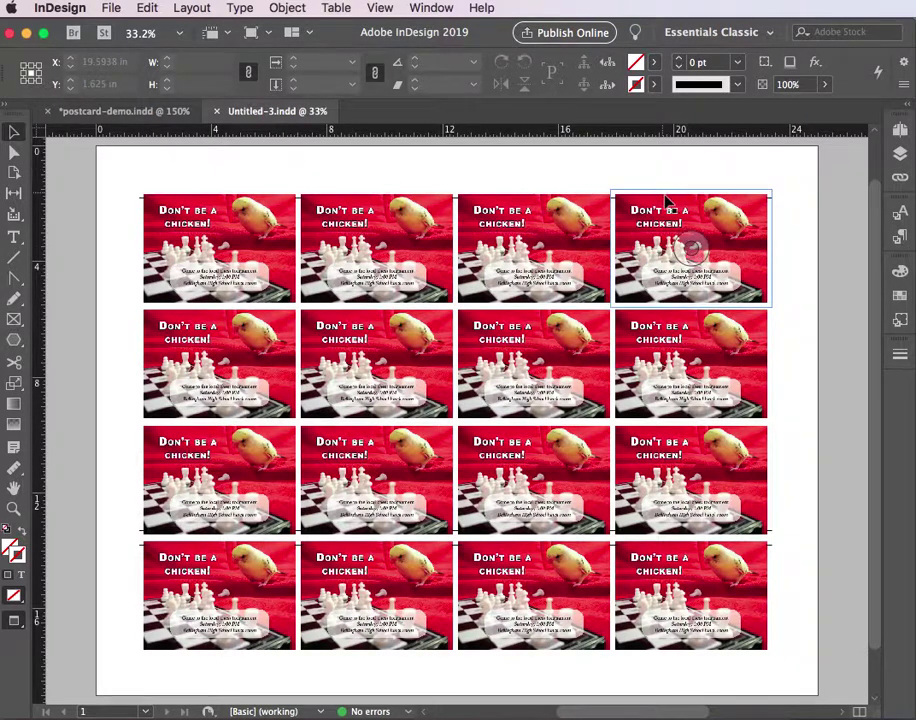